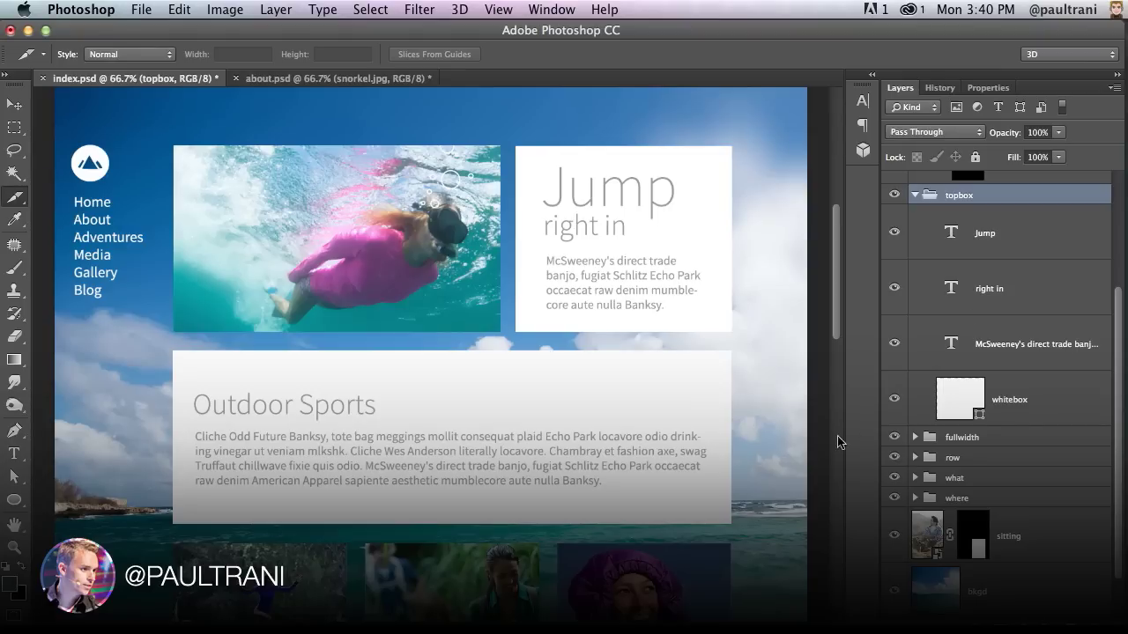
# Draw a user slice around the circular mountain logo at the top-left, then hide slice overlays
pyautogui.click(1032, 390)
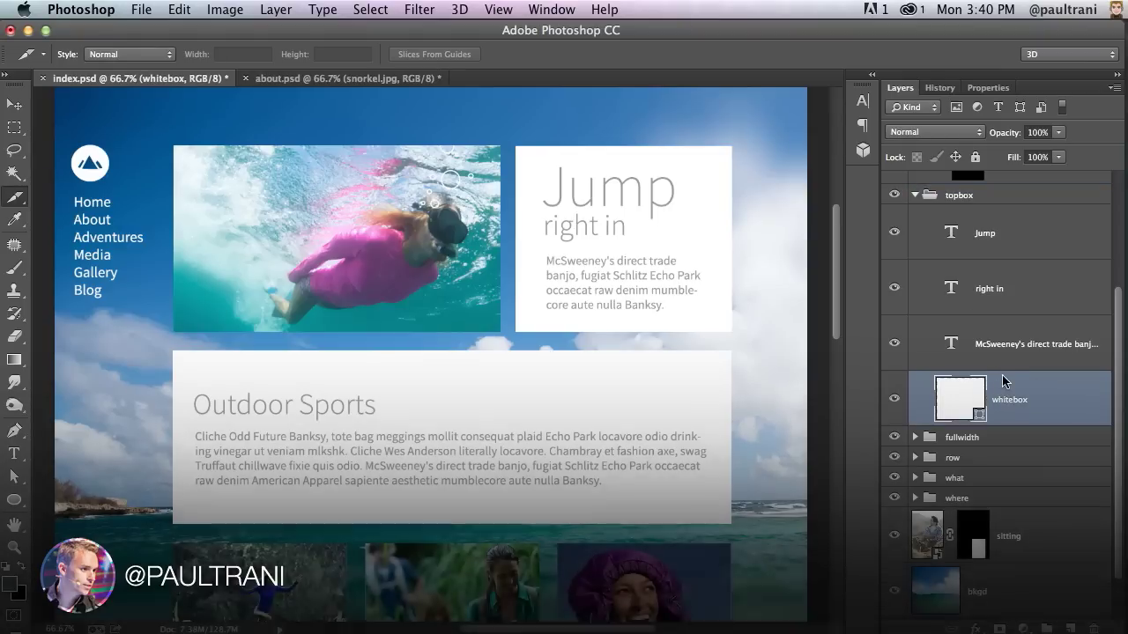
pyautogui.rightClick(1002, 374)
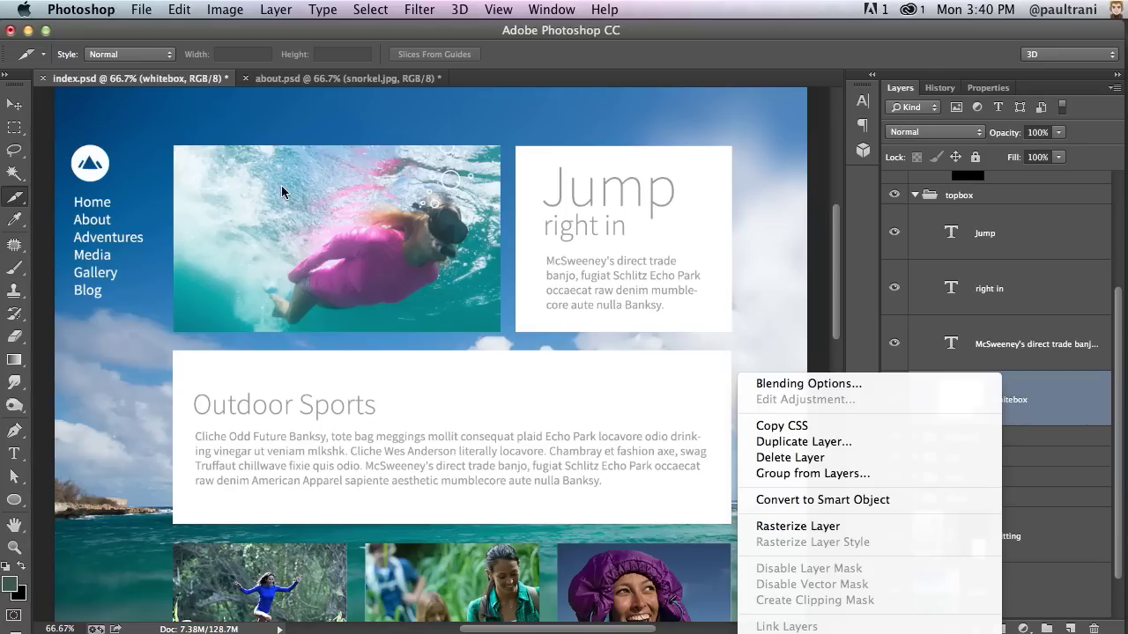
pyautogui.click(308, 255)
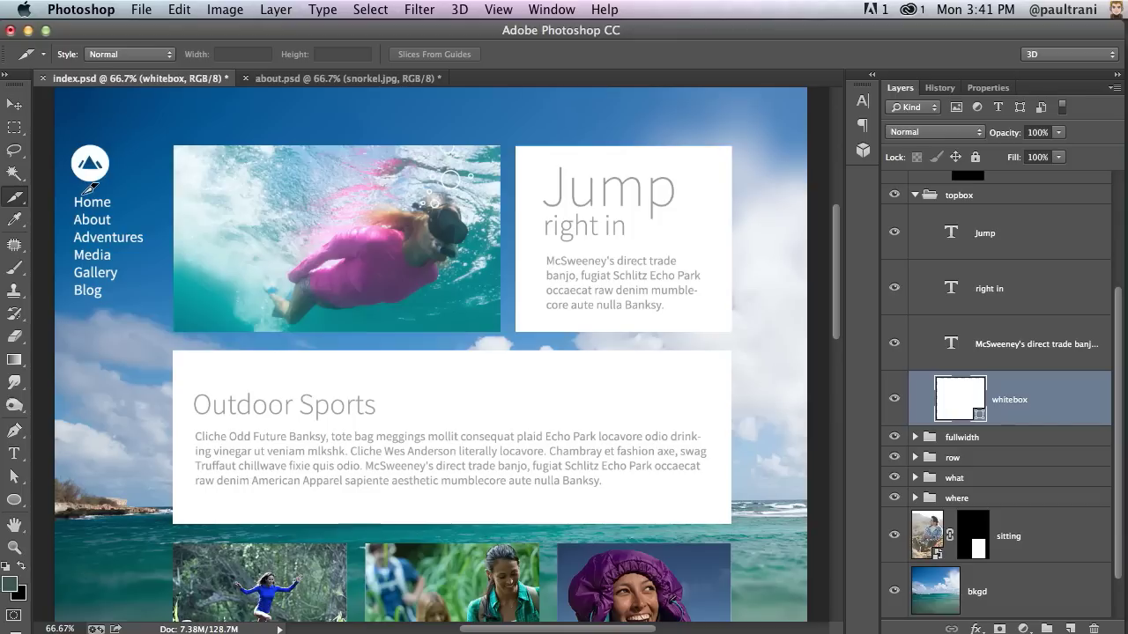
pyautogui.moveTo(91, 189); pyautogui.dragTo(117, 189)
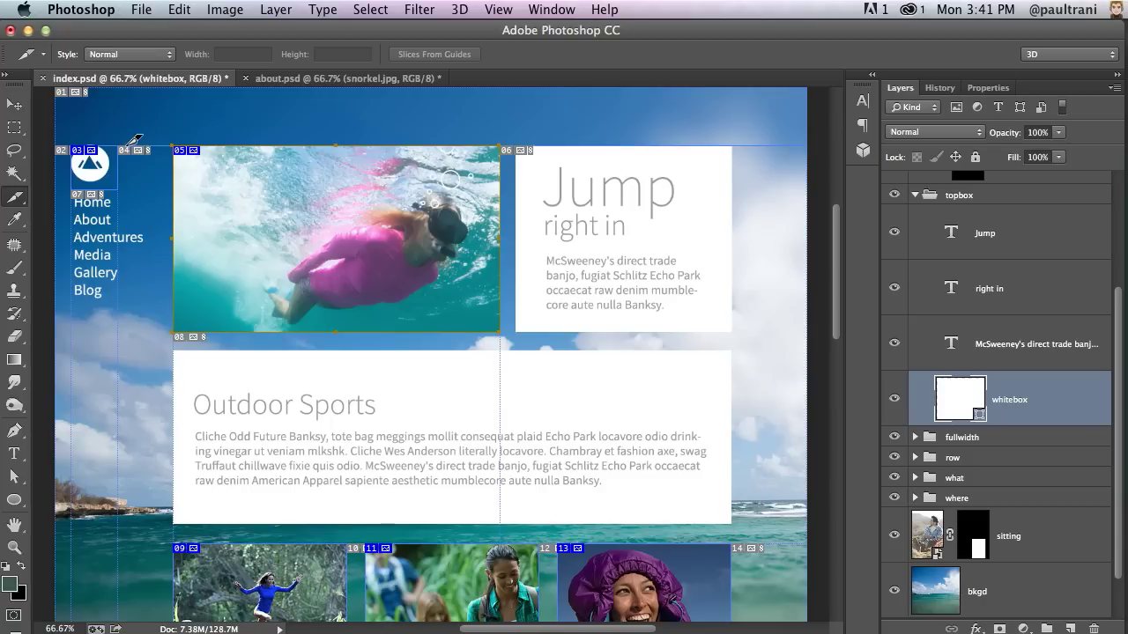
pyautogui.press('super+h')
# Collapse the topbox group and expand the mainImage and nav groups in the Layers panel
pyautogui.scroll(4, 975, 258)
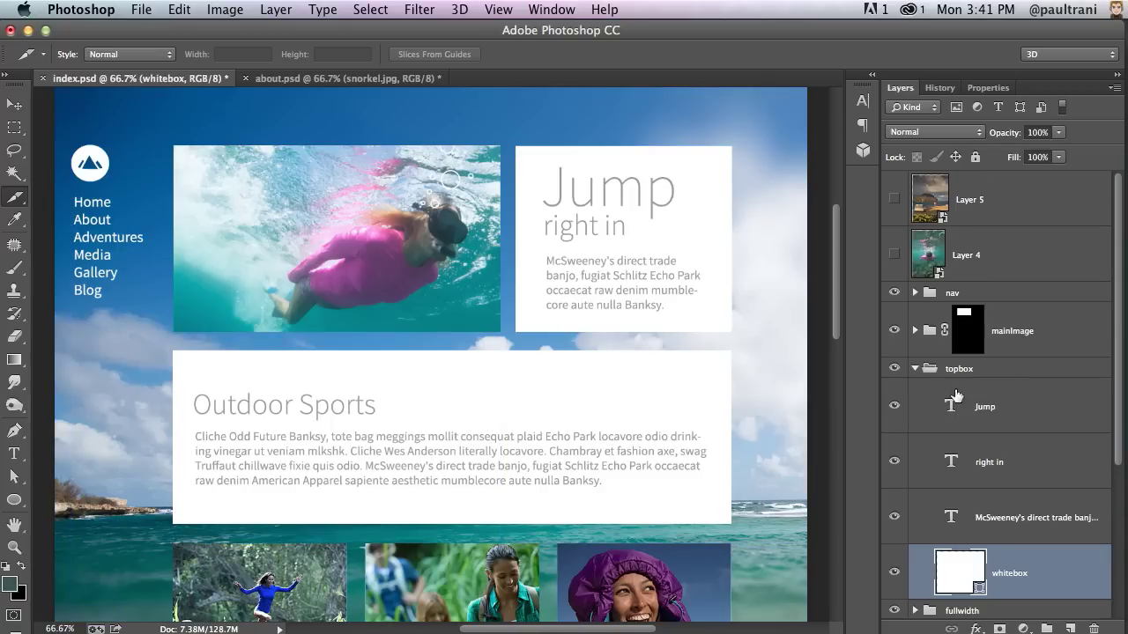
pyautogui.click(917, 369)
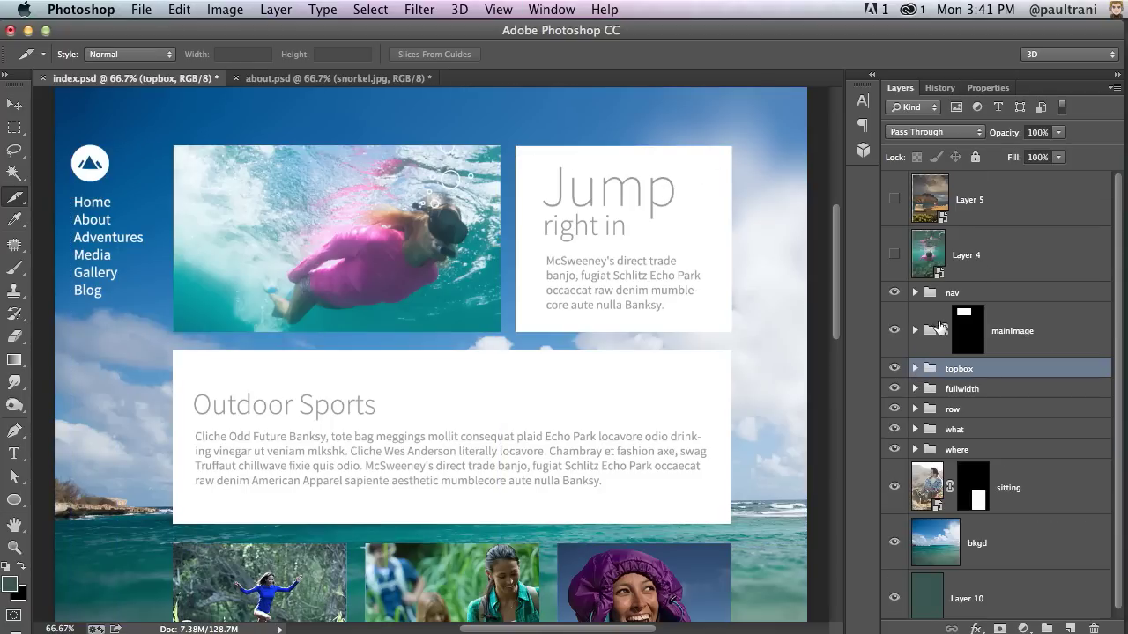
pyautogui.click(990, 329)
pyautogui.click(908, 14)
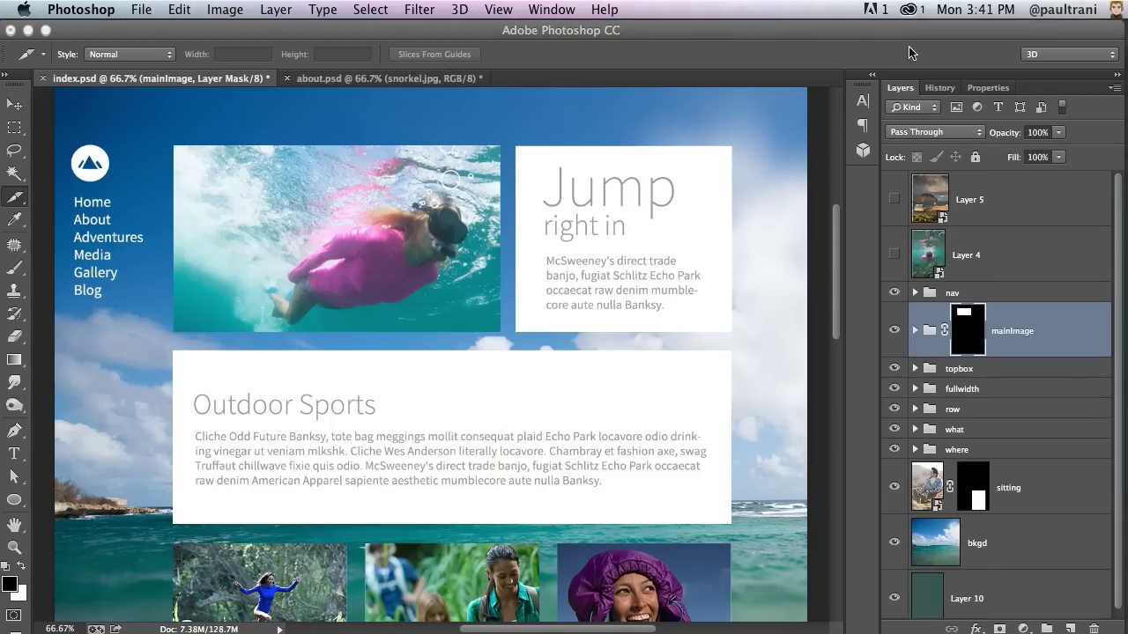
pyautogui.click(599, 148)
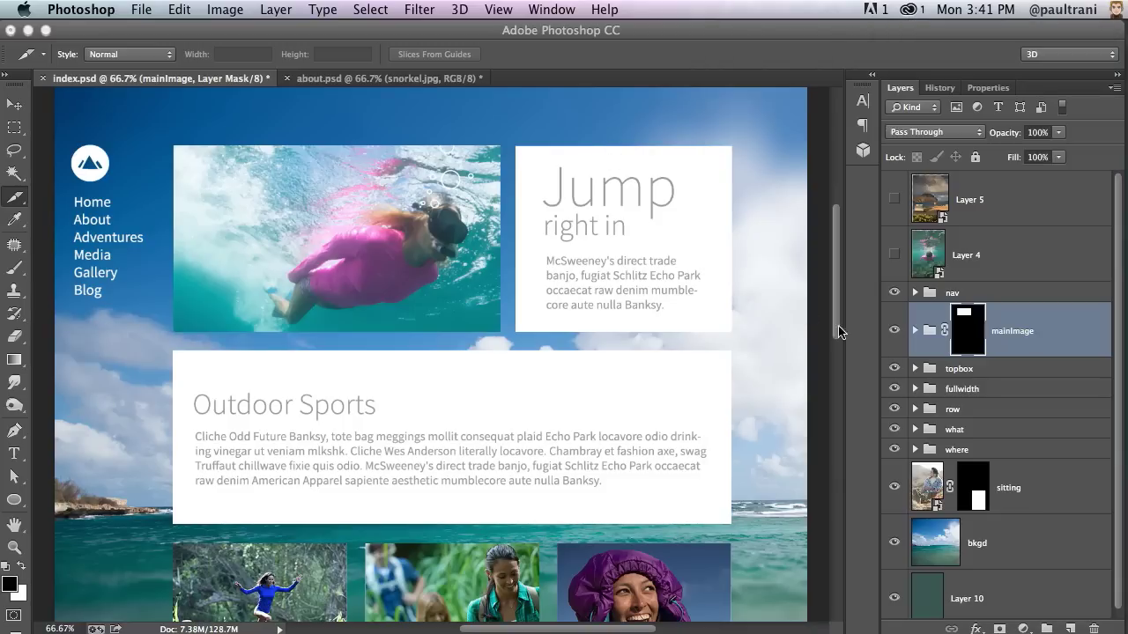
pyautogui.click(915, 333)
pyautogui.click(916, 294)
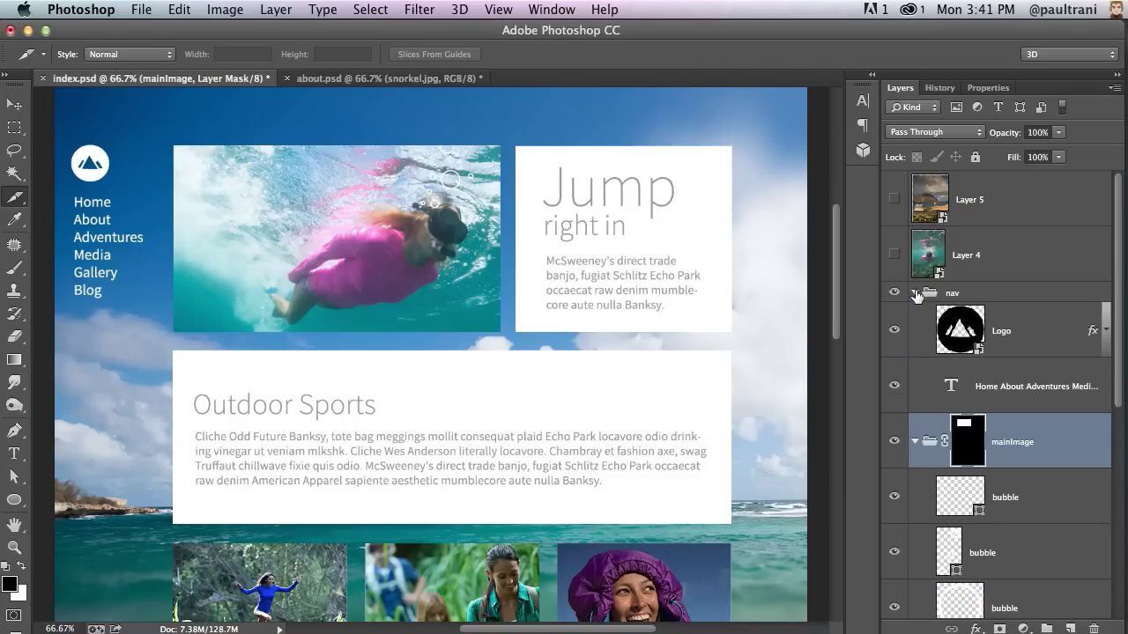
# Rename the logo layer in the nav group to Logo.png, then collapse nav
pyautogui.doubleClick(1002, 331)
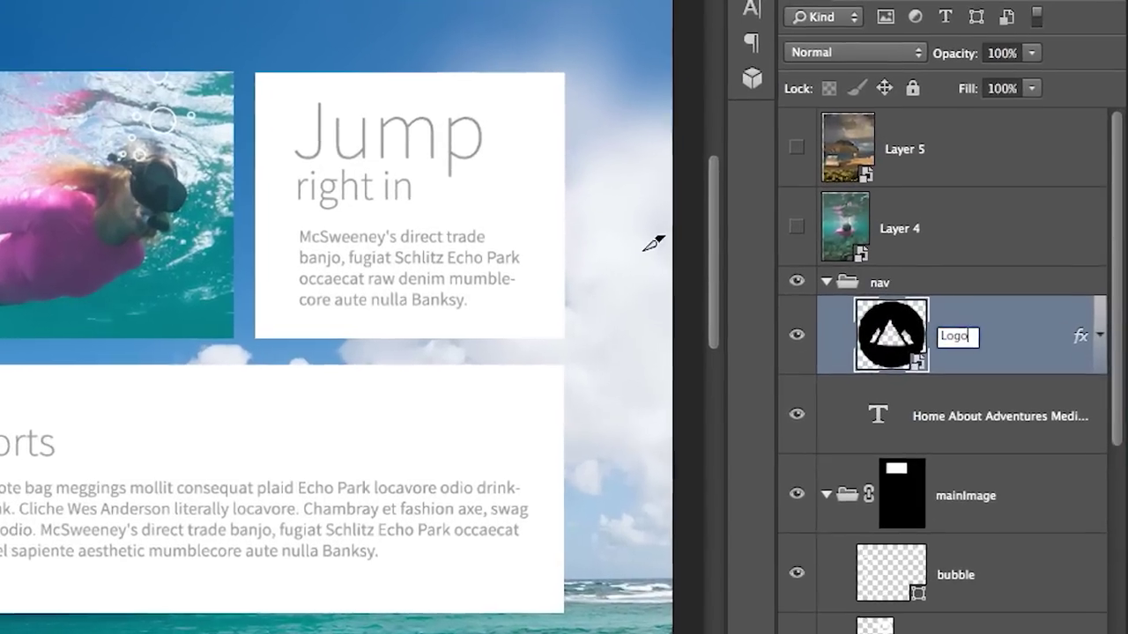
pyautogui.press('Right')
pyautogui.write('.jpg')
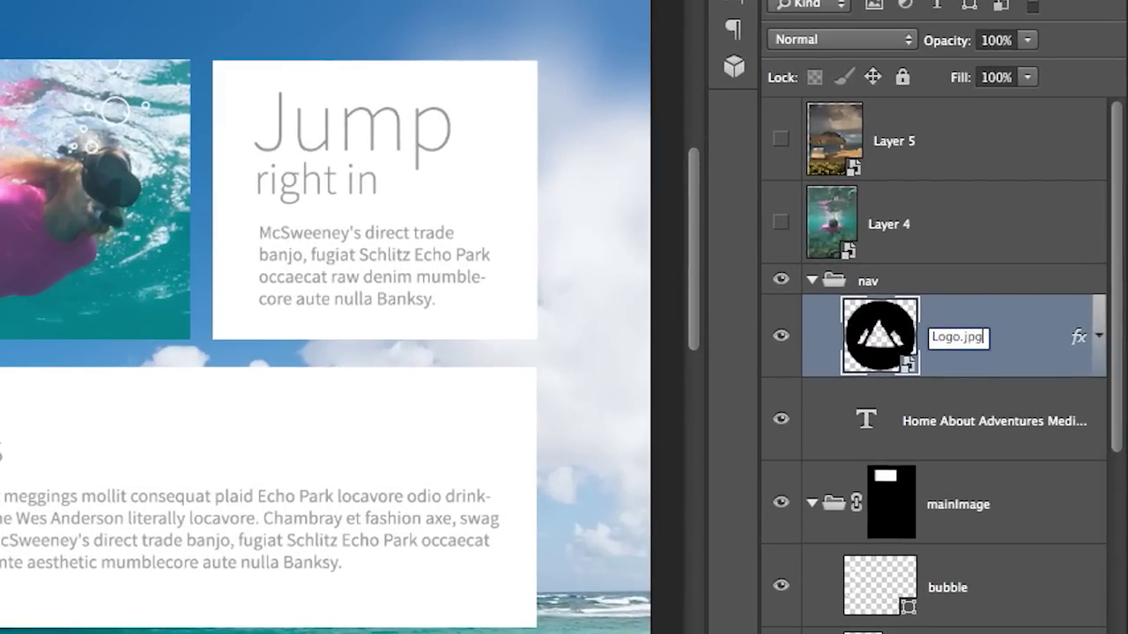
pyautogui.press('BackSpace')
pyautogui.press('BackSpace')
pyautogui.press('BackSpace')
pyautogui.write('png24')
pyautogui.press('BackSpace')
pyautogui.press('BackSpace')
pyautogui.write('8')
pyautogui.press('BackSpace')
pyautogui.press('Return')
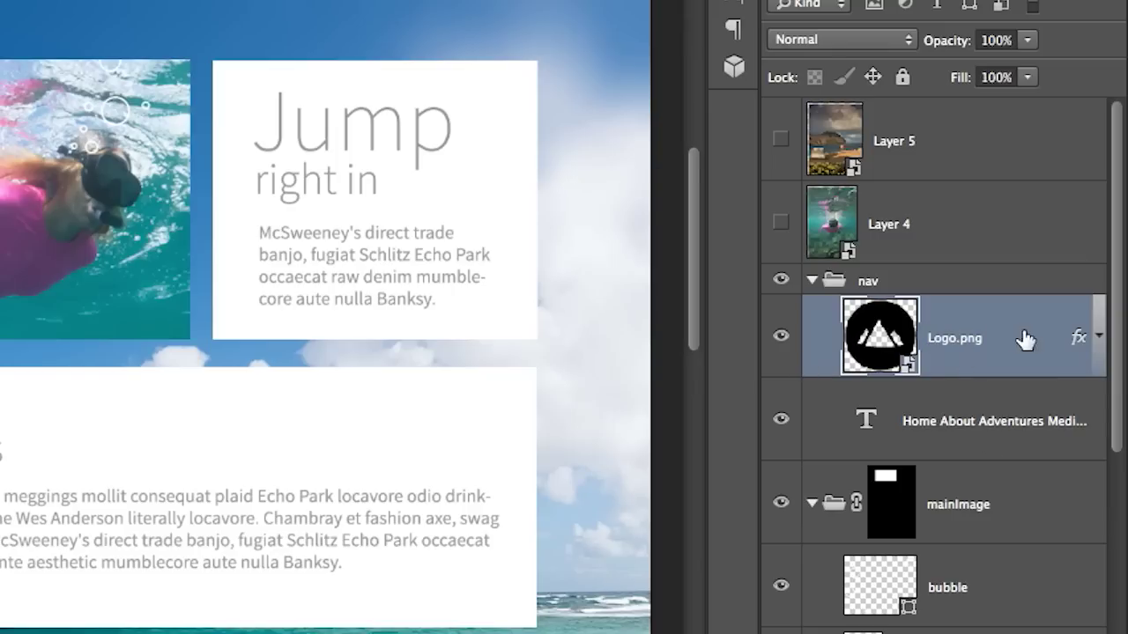
pyautogui.click(812, 280)
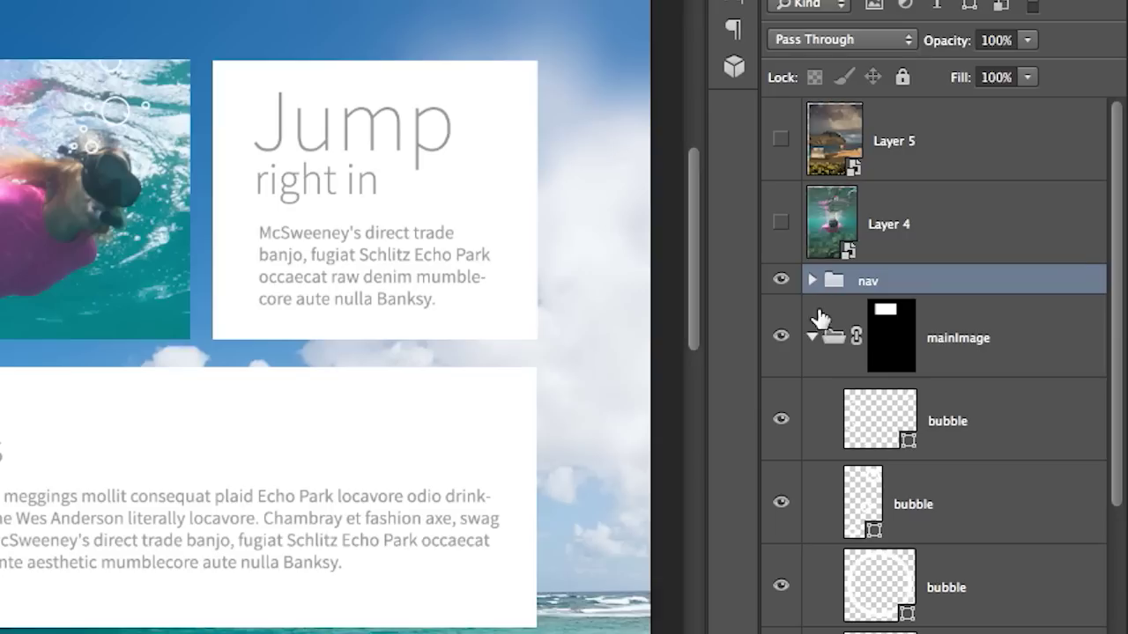
# Make the mainImage group visible again and rename it mainImage.jpg
pyautogui.click(958, 341)
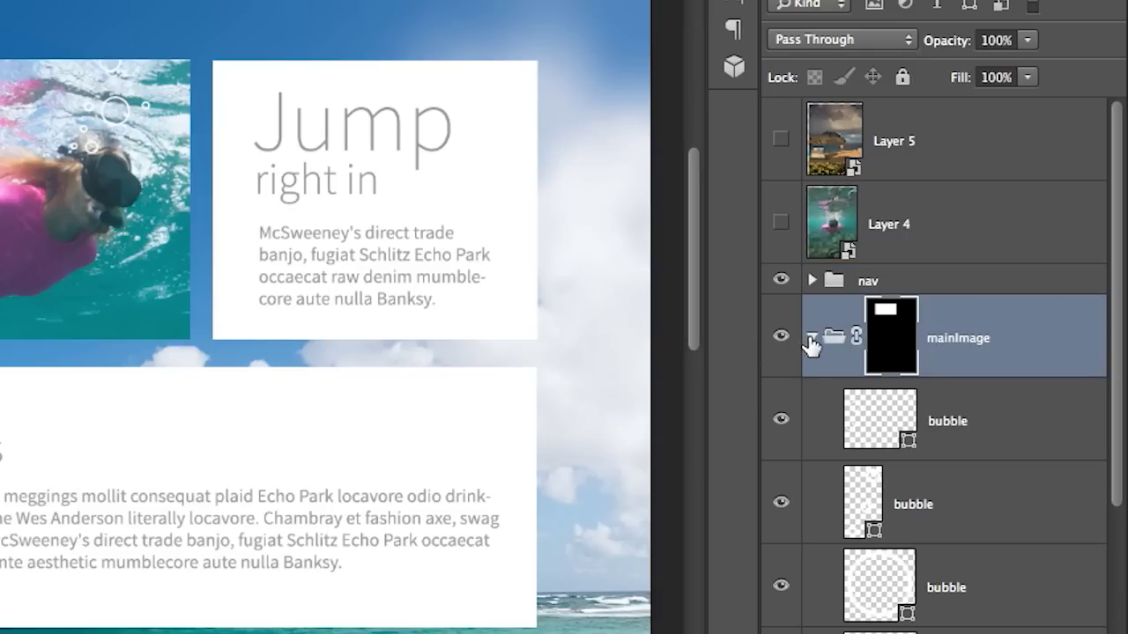
pyautogui.click(811, 337)
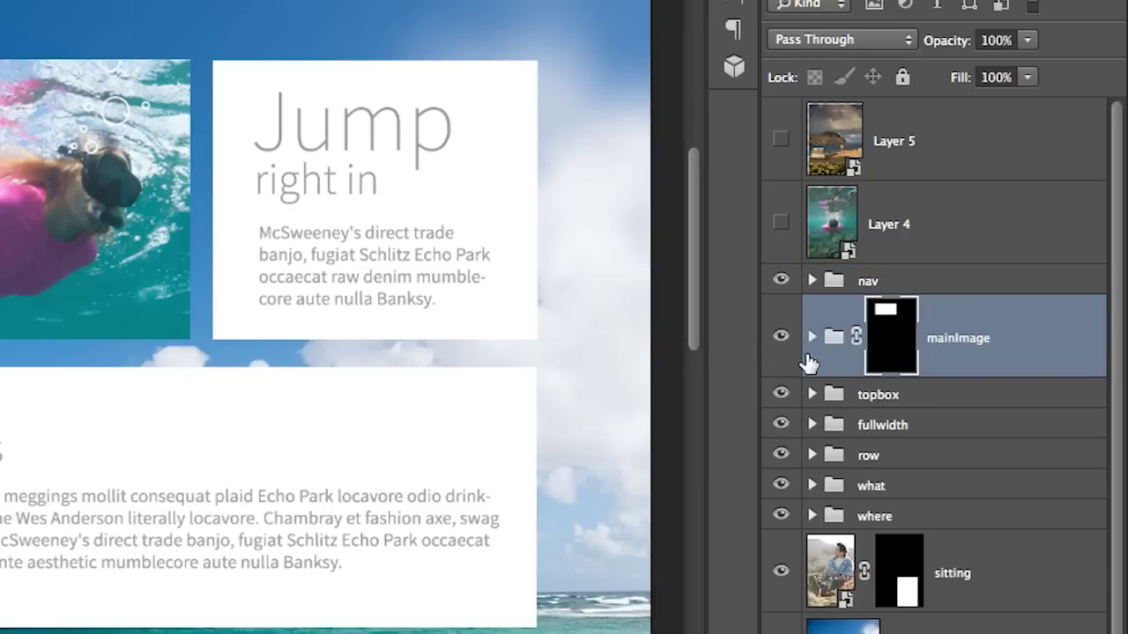
pyautogui.click(780, 338)
pyautogui.doubleClick(947, 348)
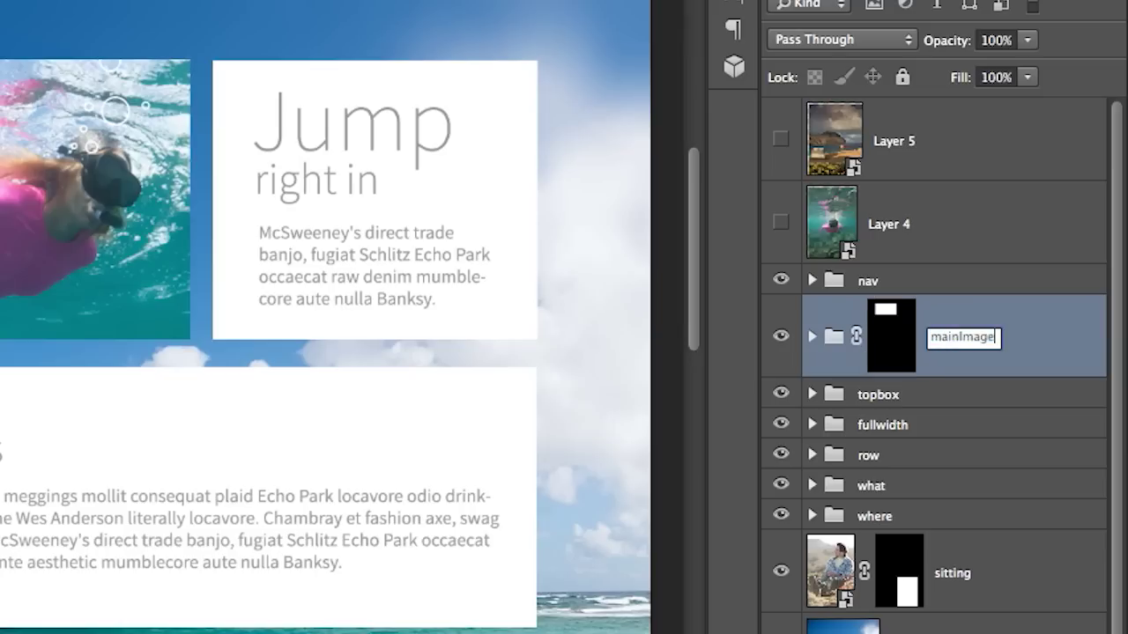
pyautogui.write('.jpg')
pyautogui.press('Return')
# Rename the sitting layer to sitting.jpg6 and the bkgd layer to bkgd.jpg4
pyautogui.click(957, 578)
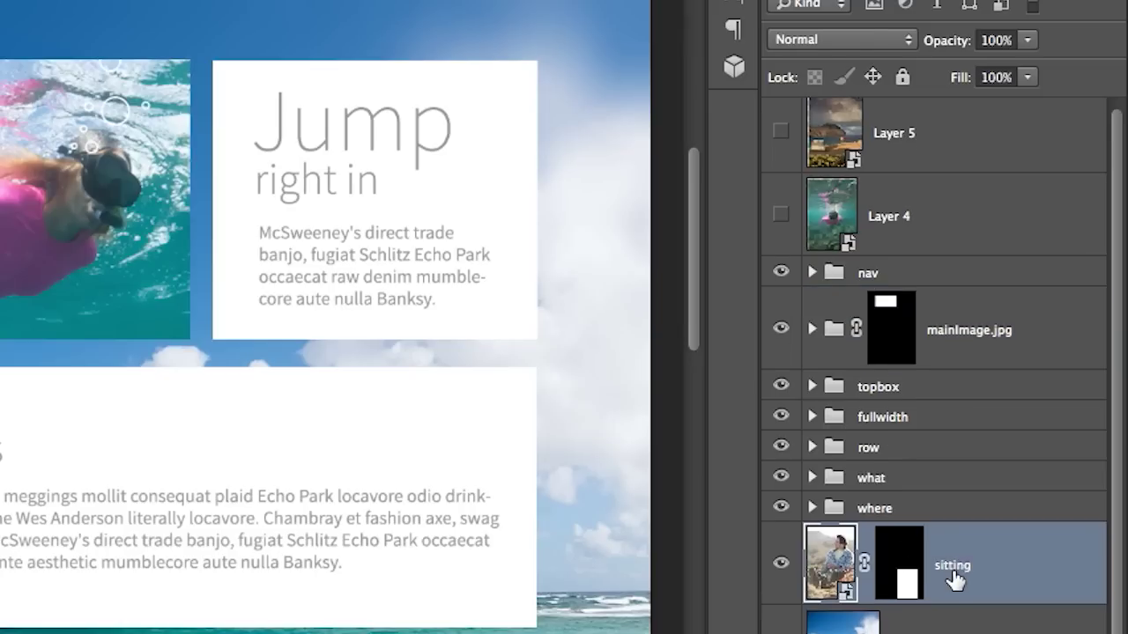
pyautogui.moveTo(699, 302); pyautogui.dragTo(702, 555)
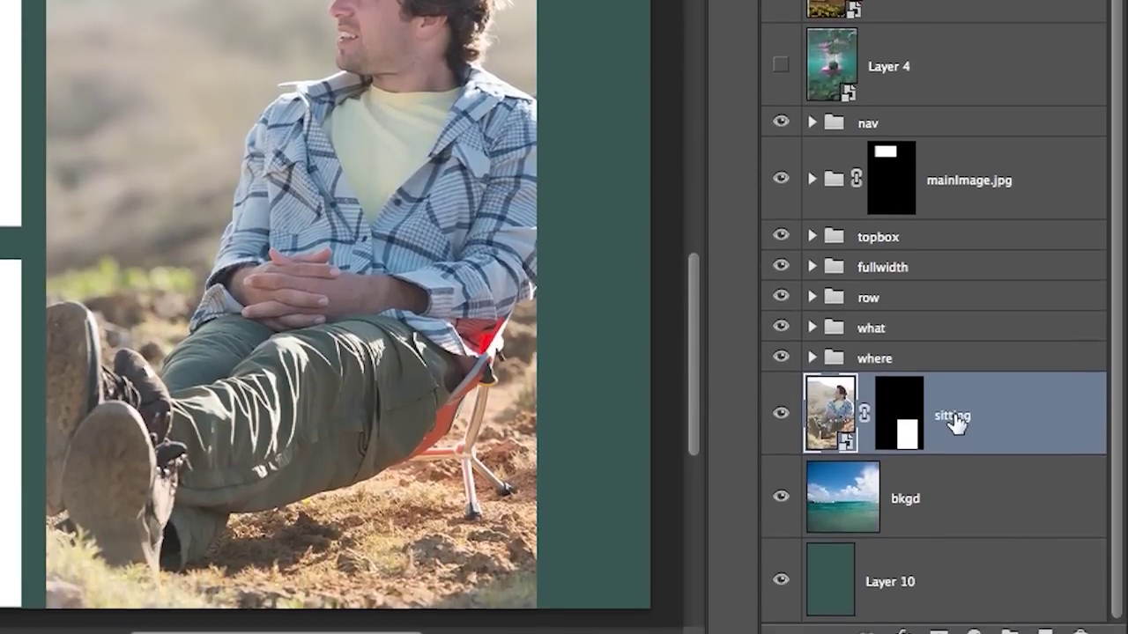
pyautogui.doubleClick(953, 435)
pyautogui.press('Right')
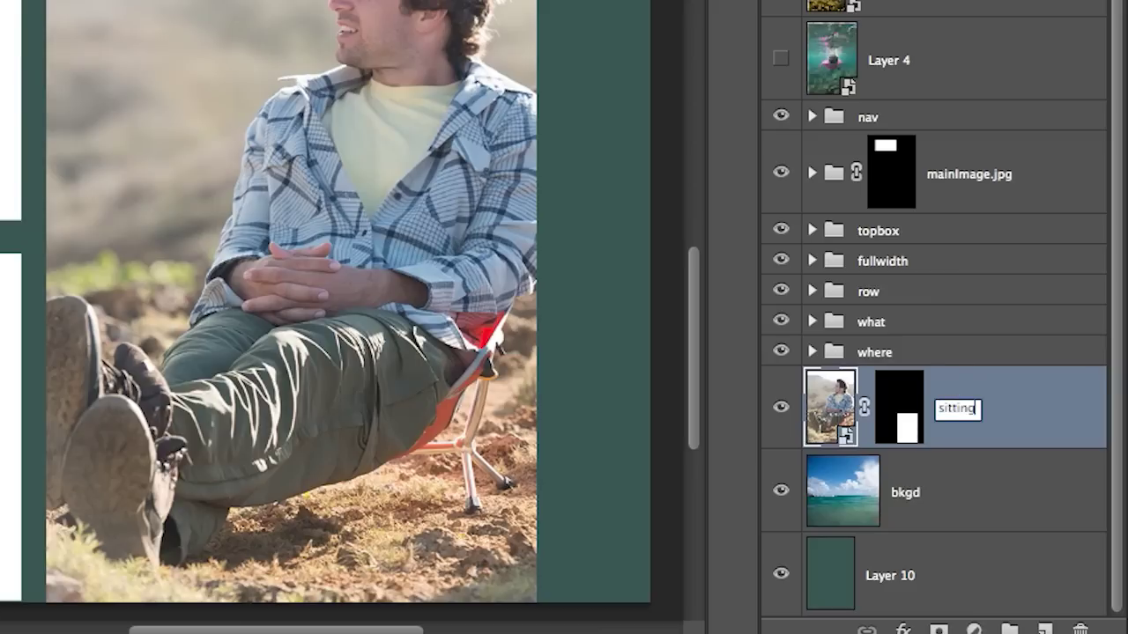
pyautogui.write('.jpg')
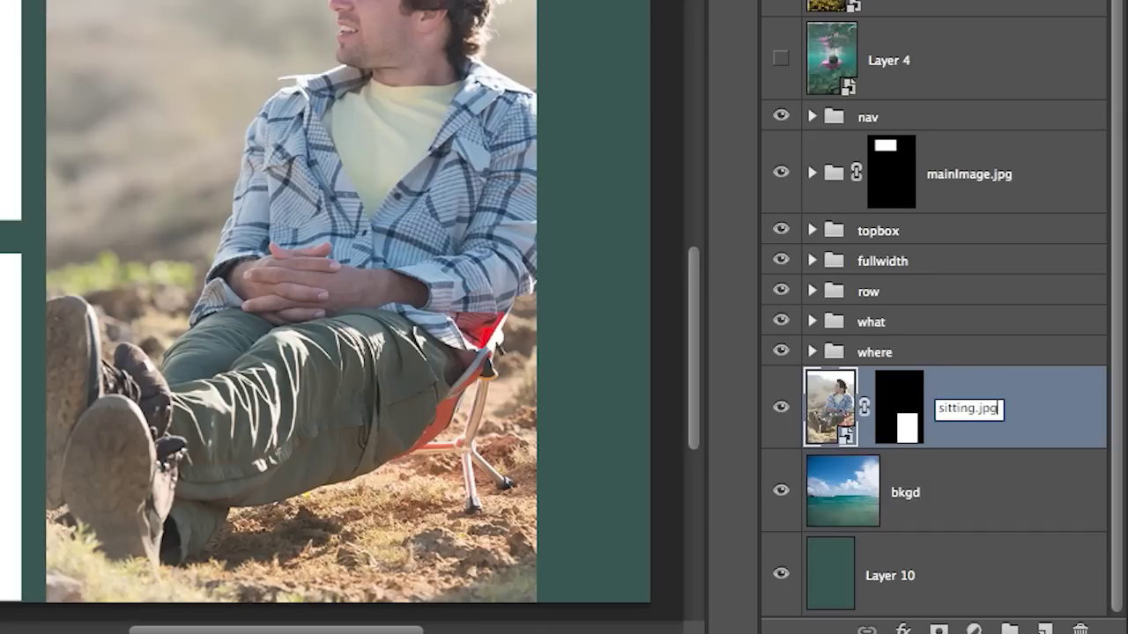
pyautogui.write('6')
pyautogui.press('Return')
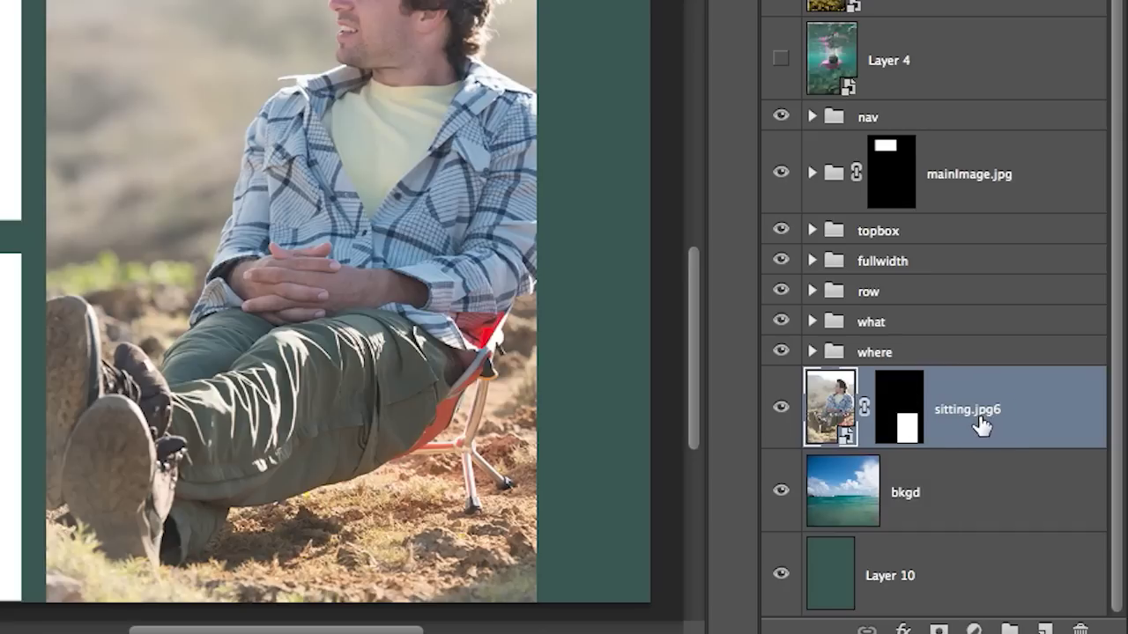
pyautogui.doubleClick(905, 495)
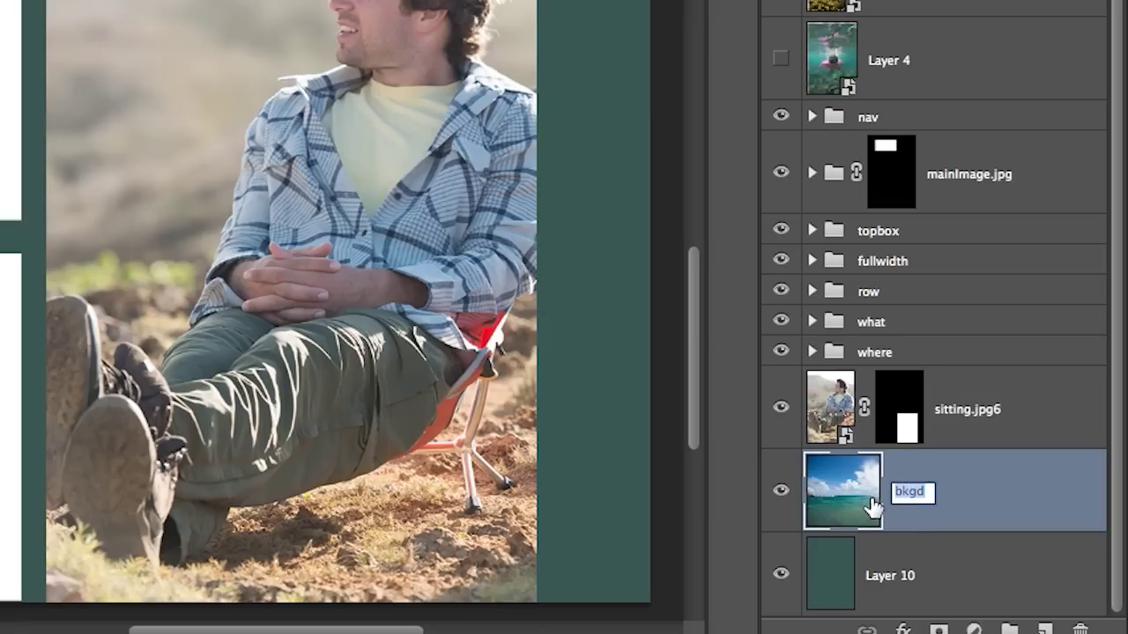
pyautogui.write('.jpg')
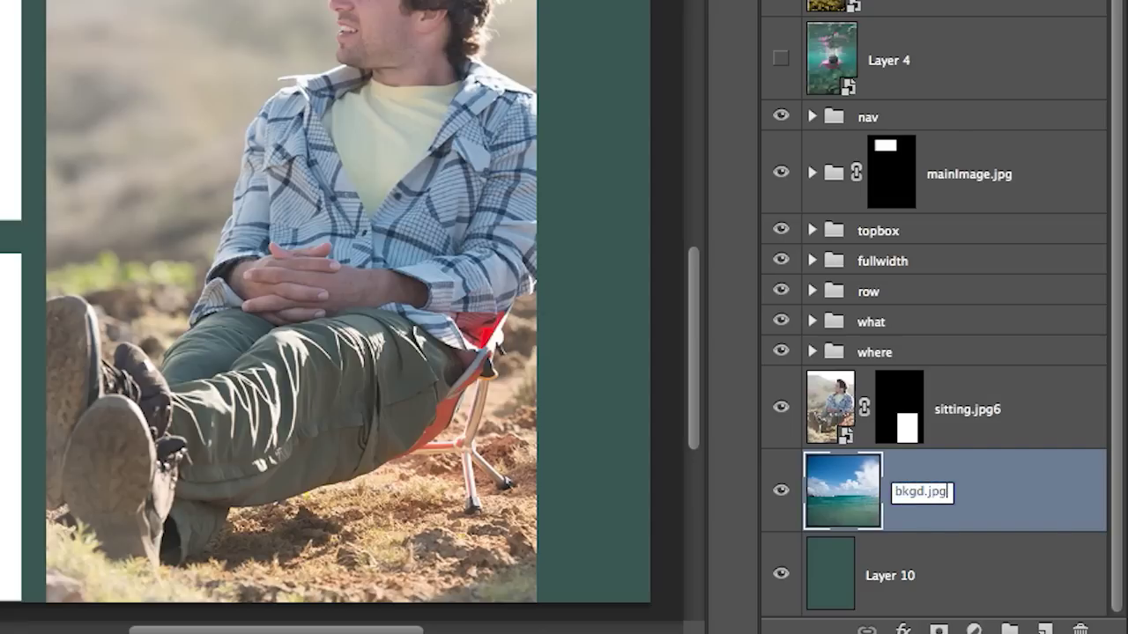
pyautogui.write('4')
pyautogui.press('Return')
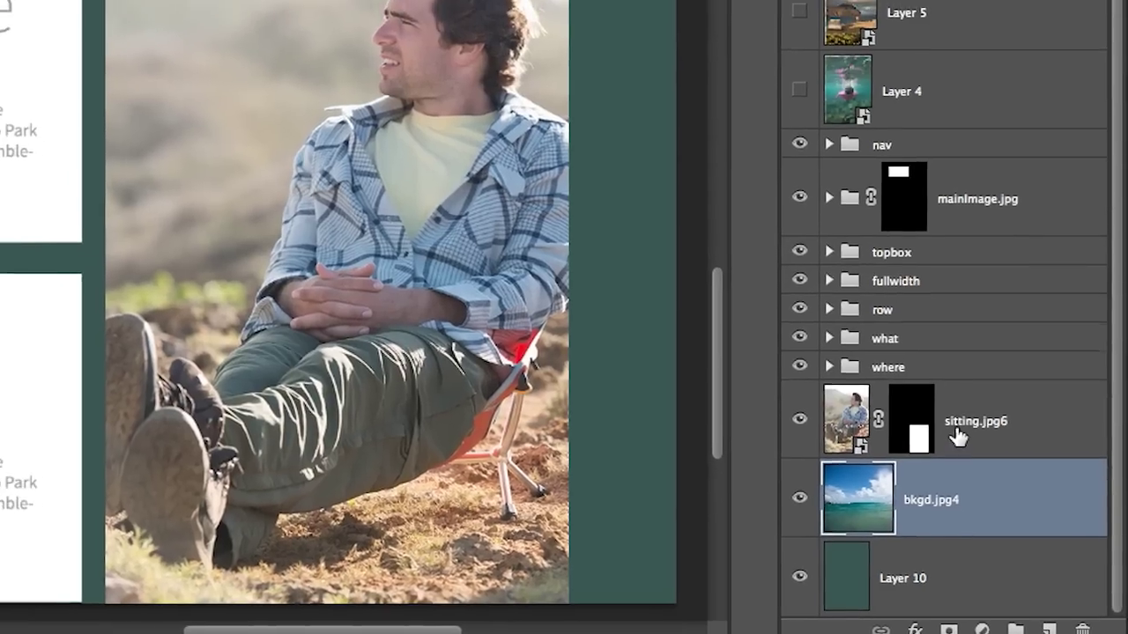
pyautogui.click(934, 436)
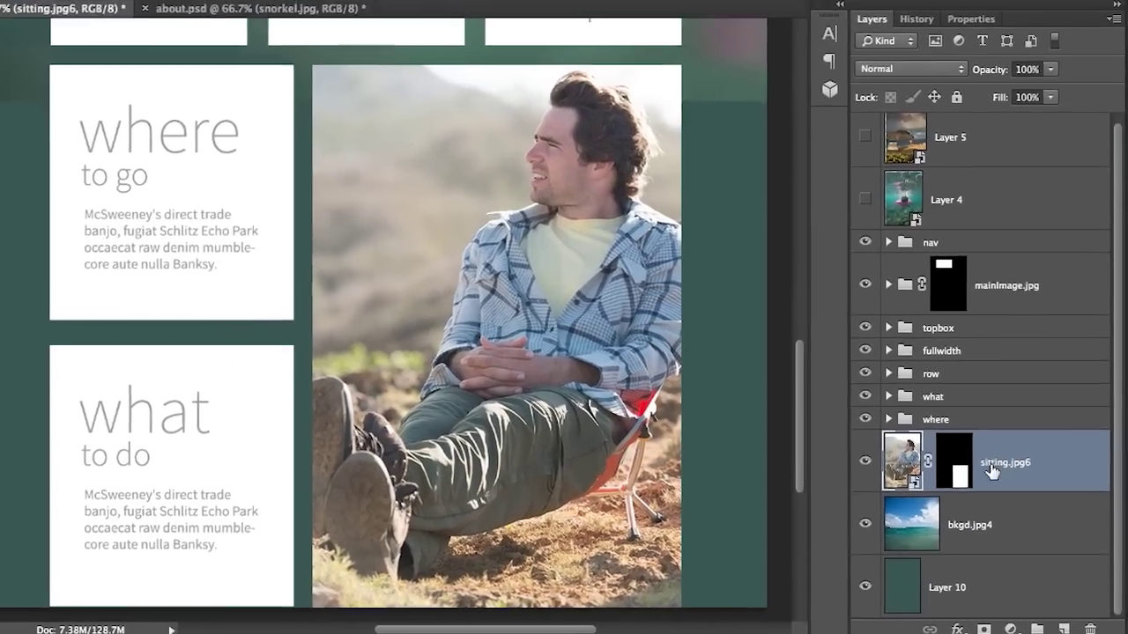
# Enable Generate > Image Assets, moving Photoshop aside to reveal the Adventure folder in Finder
pyautogui.click(139, 10)
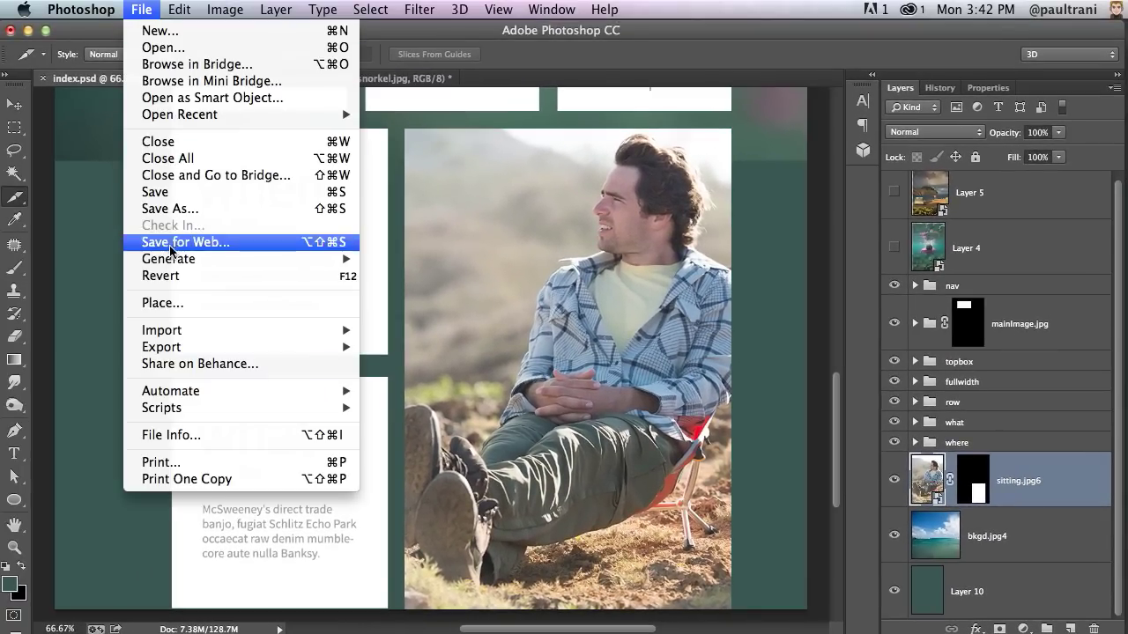
pyautogui.moveTo(164, 266)
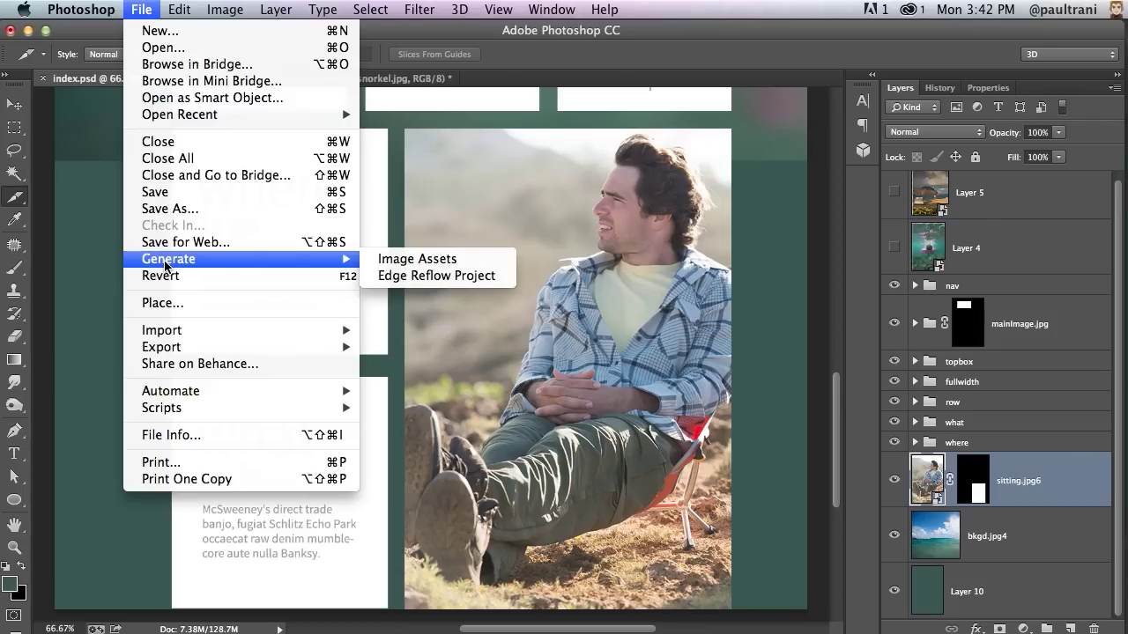
pyautogui.click(417, 262)
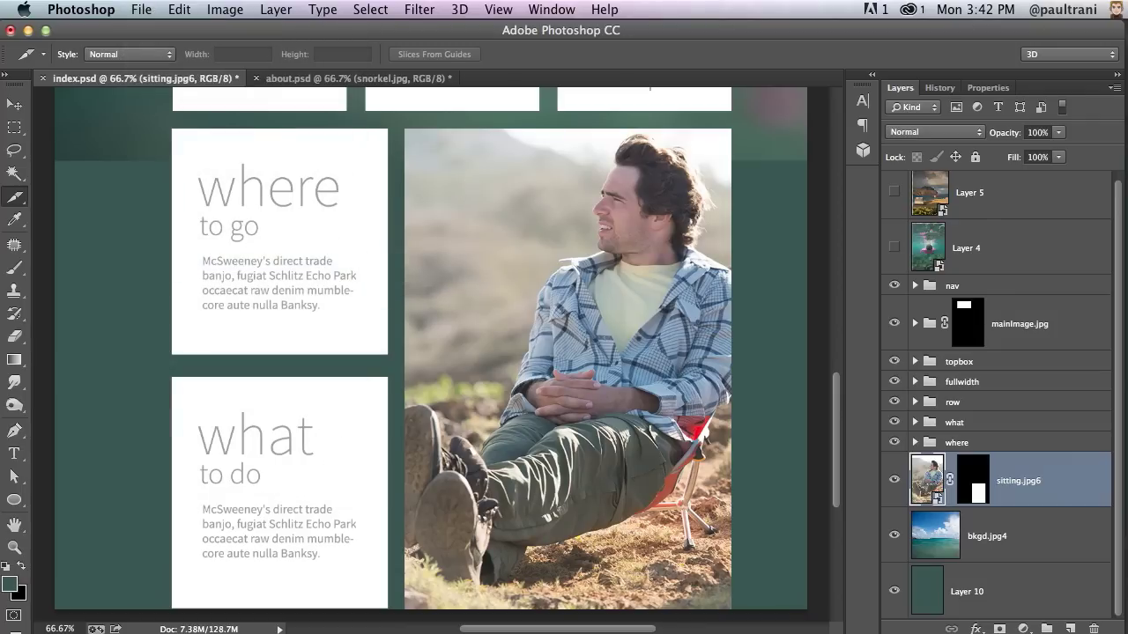
pyautogui.press('super+Tab')
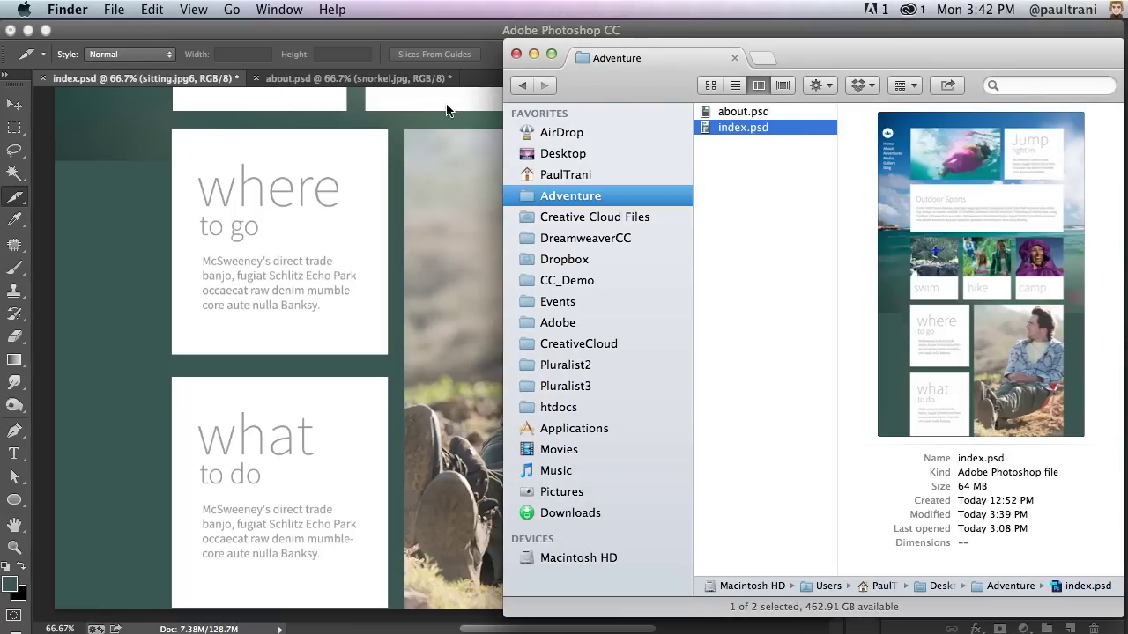
pyautogui.click(196, 143)
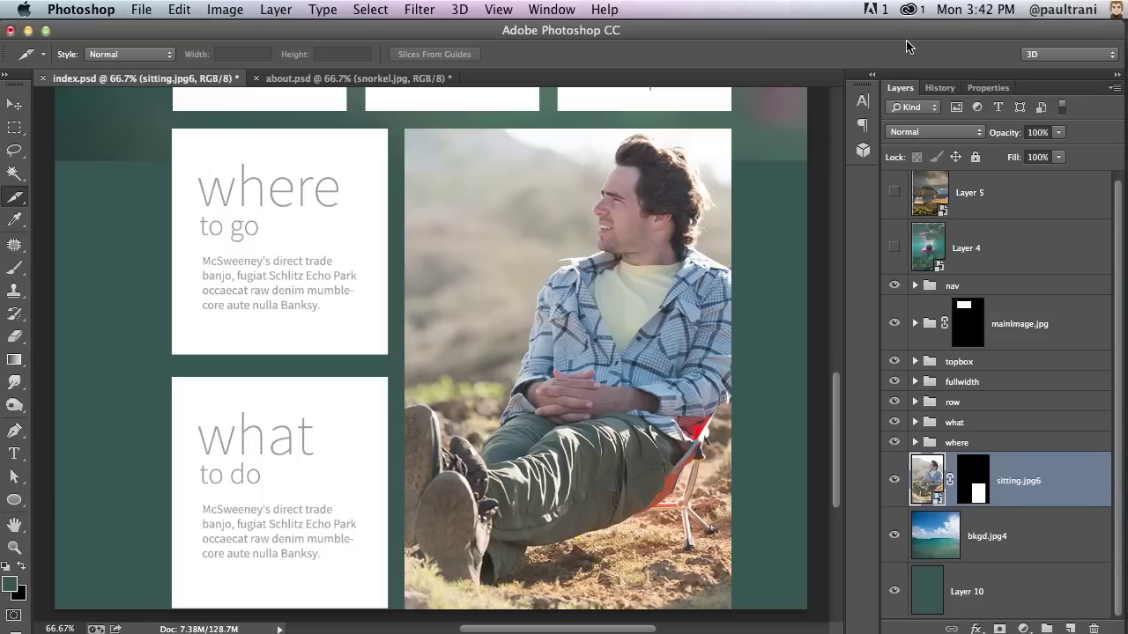
pyautogui.moveTo(907, 35); pyautogui.dragTo(476, 9)
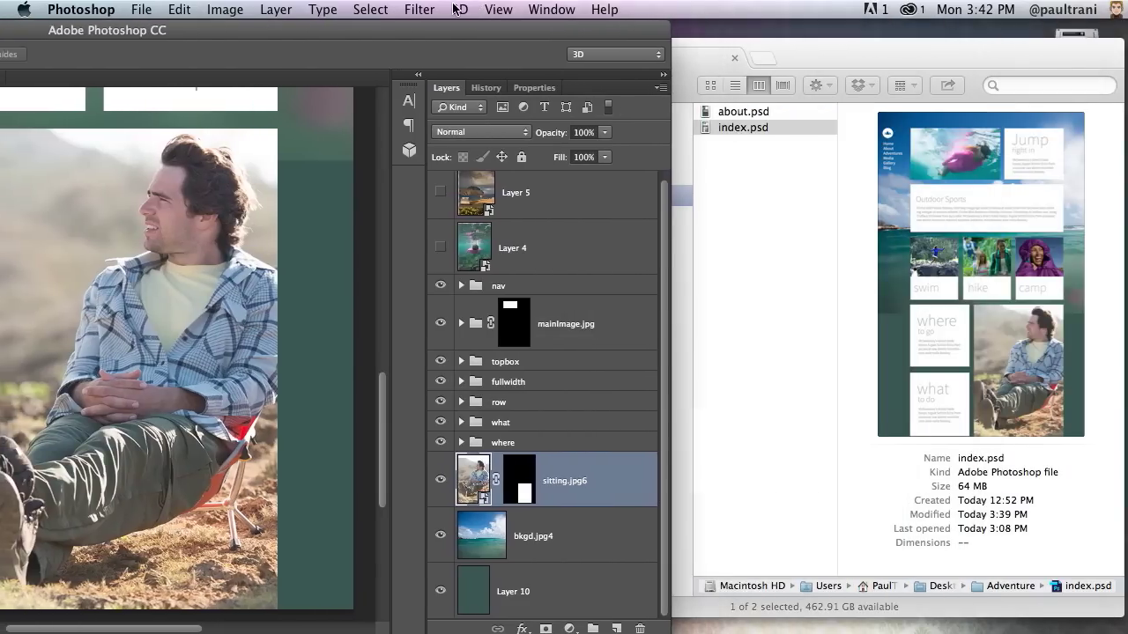
pyautogui.click(142, 8)
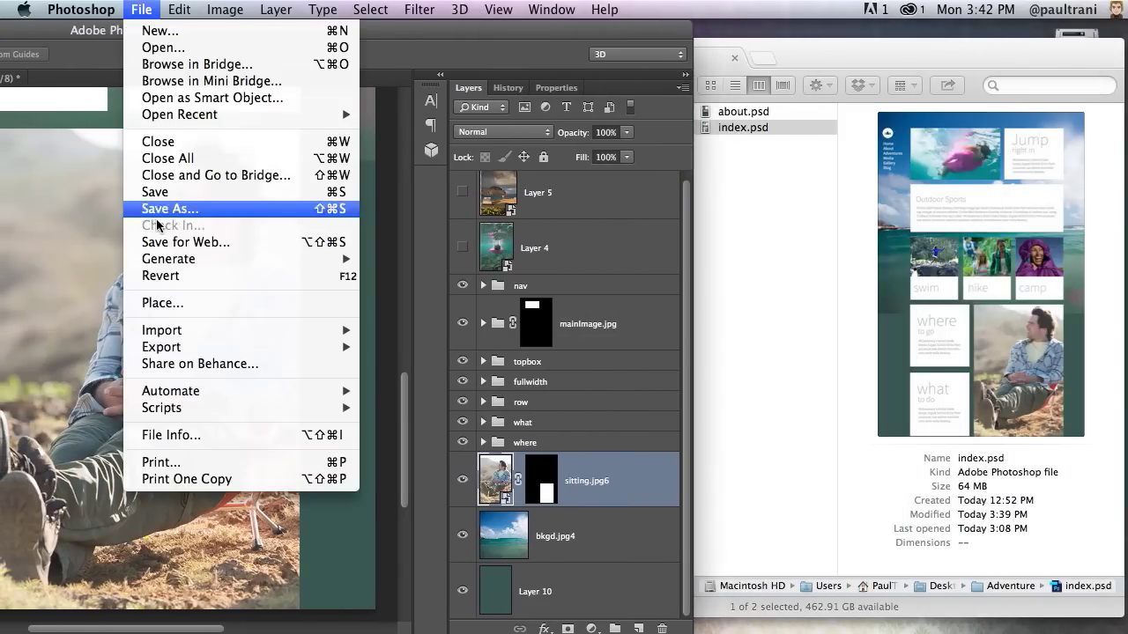
pyautogui.moveTo(167, 260)
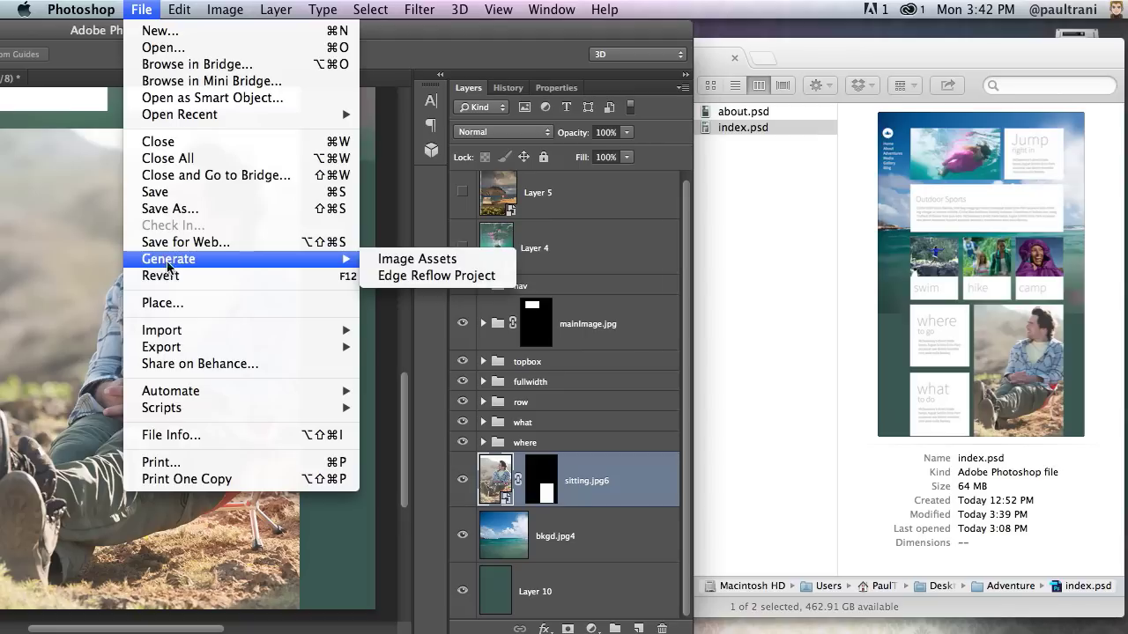
pyautogui.click(390, 261)
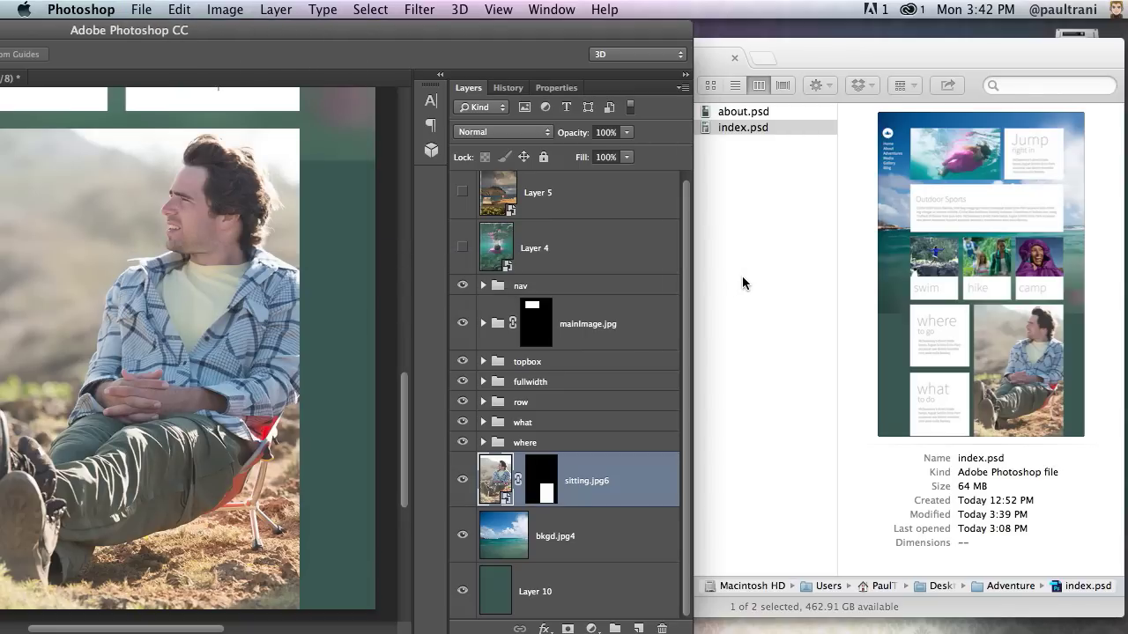
pyautogui.click(742, 276)
# Open index-assets, preview mainImage.jpg, then move the Photoshop window back across the screen
pyautogui.click(735, 111)
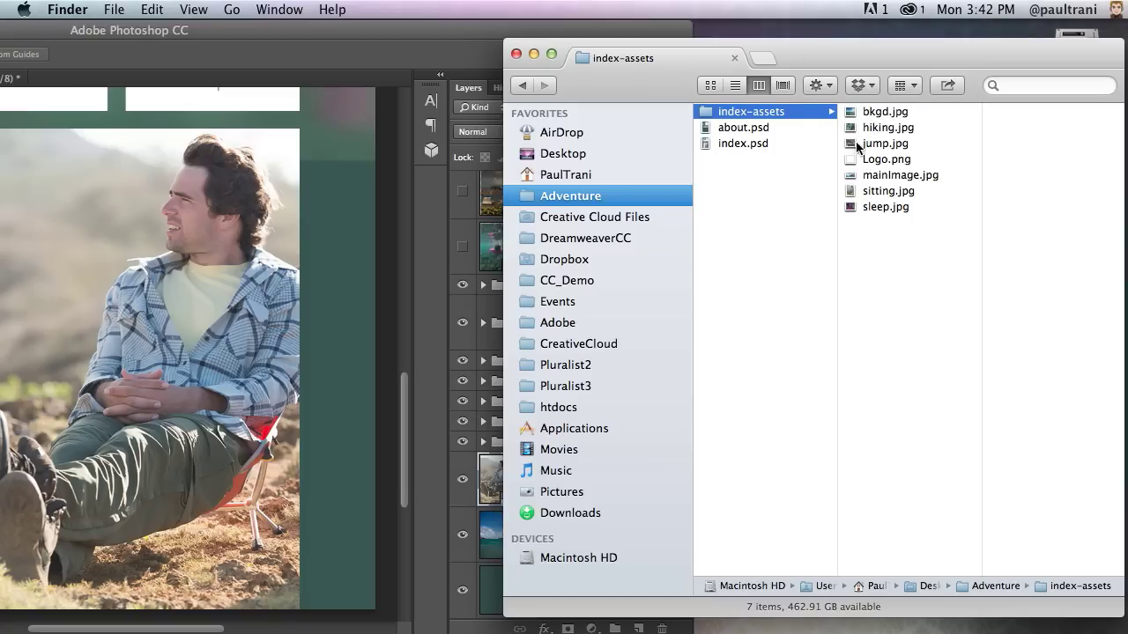
pyautogui.click(868, 176)
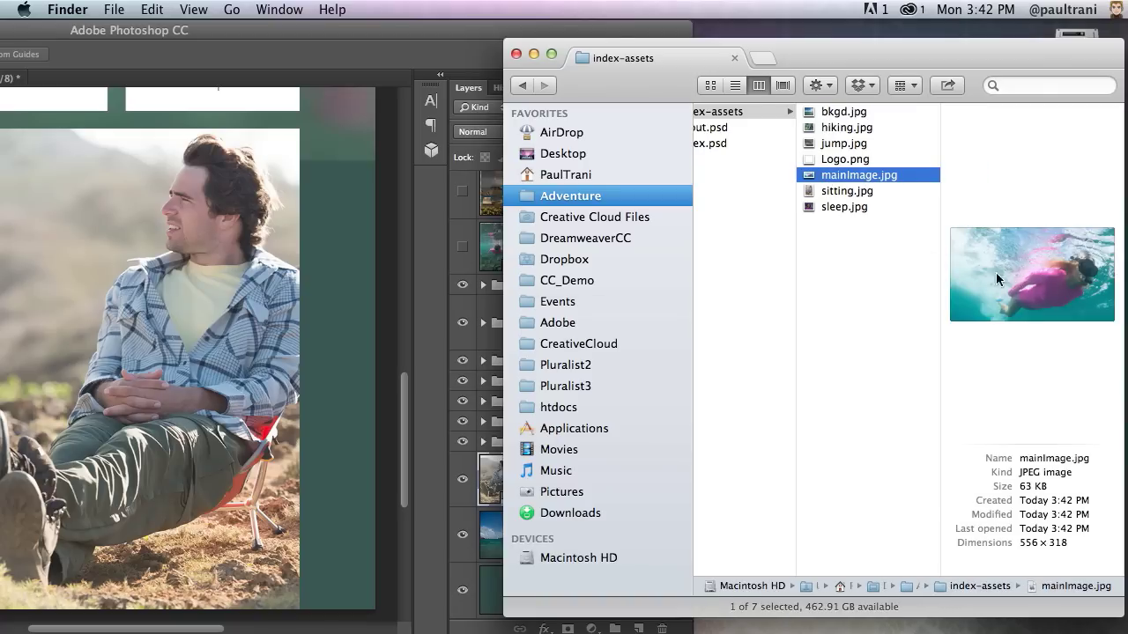
pyautogui.click(236, 37)
pyautogui.moveTo(227, 37); pyautogui.dragTo(662, 36)
# Flip Layer 11's snorkeler photo in the mainImage.jpg group horizontally
pyautogui.scroll(5, 531, 160)
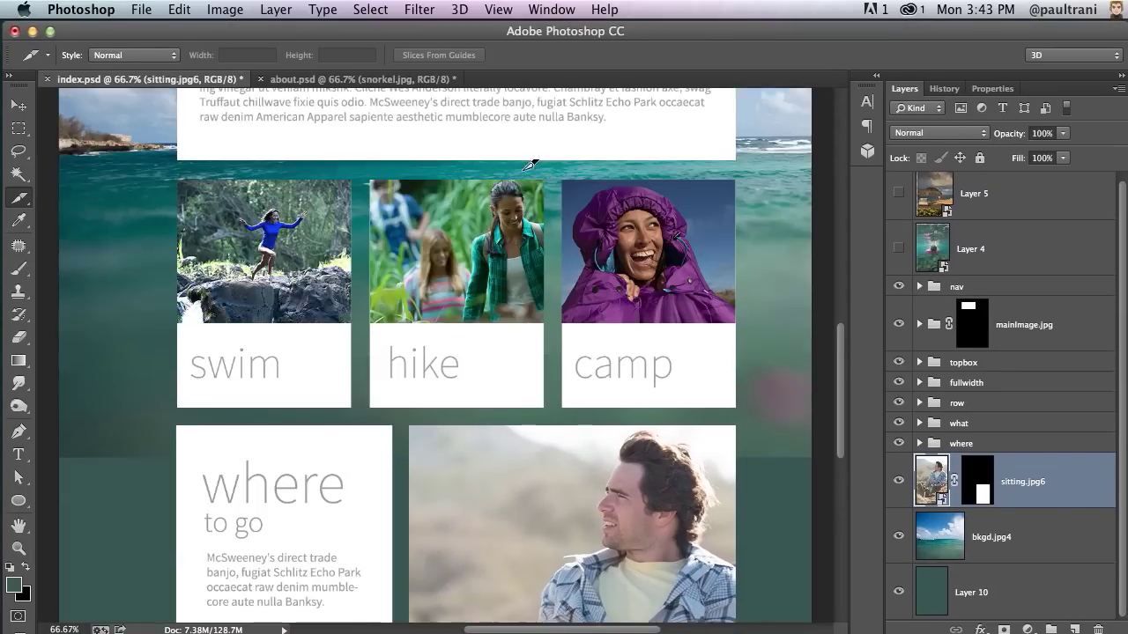
pyautogui.scroll(10, 531, 164)
pyautogui.scroll(-4, 529, 163)
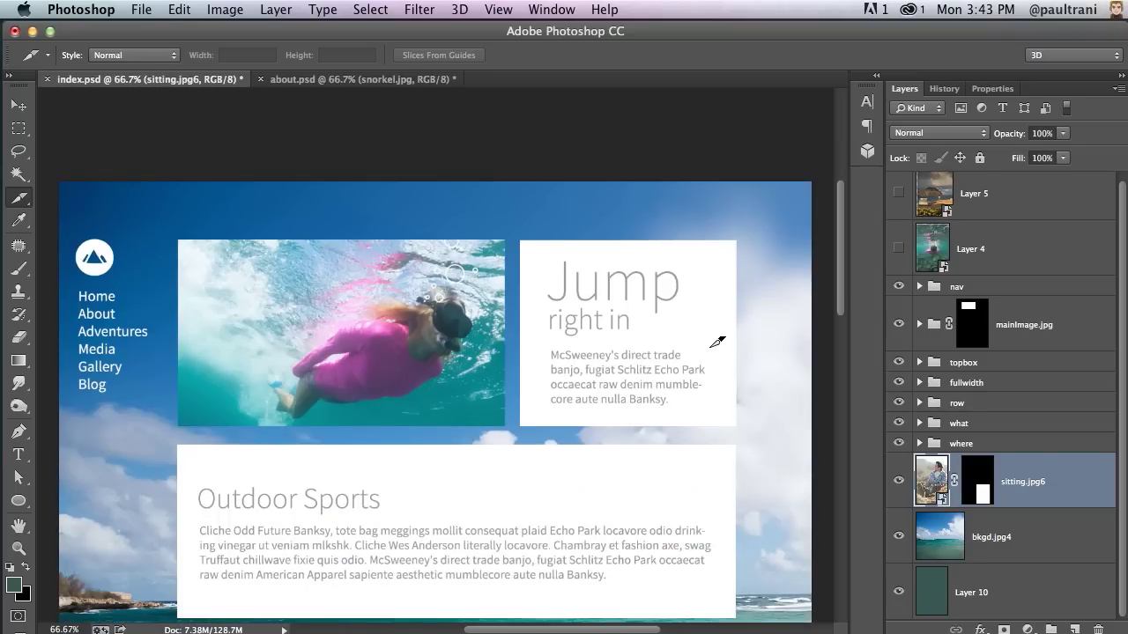
pyautogui.click(983, 324)
pyautogui.click(919, 324)
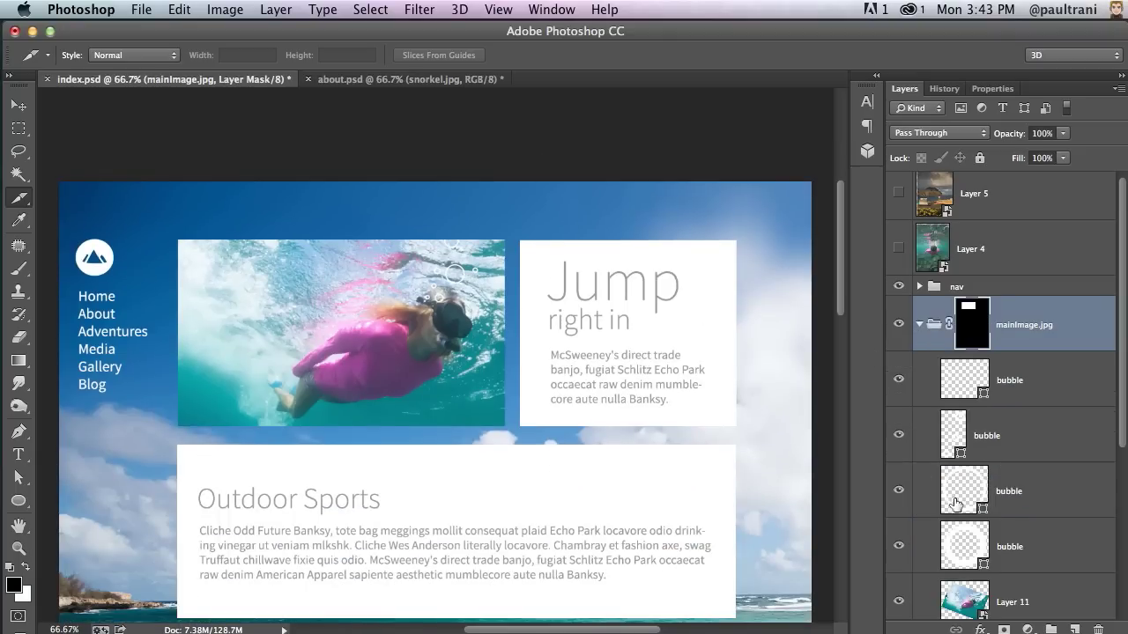
pyautogui.scroll(-1, 956, 503)
pyautogui.click(1005, 545)
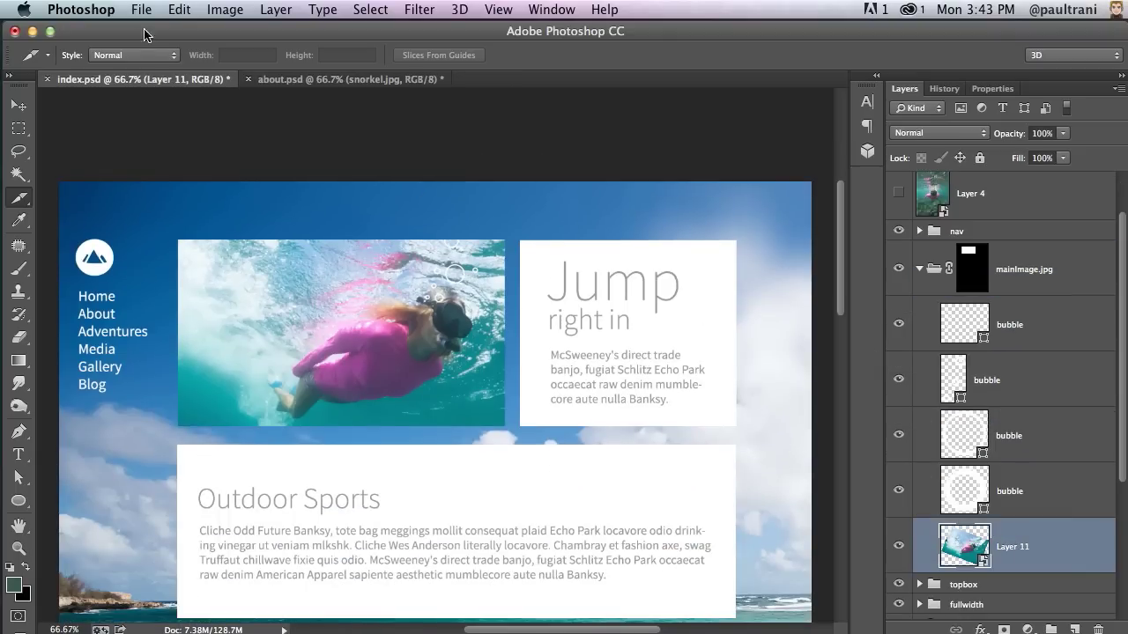
pyautogui.click(177, 12)
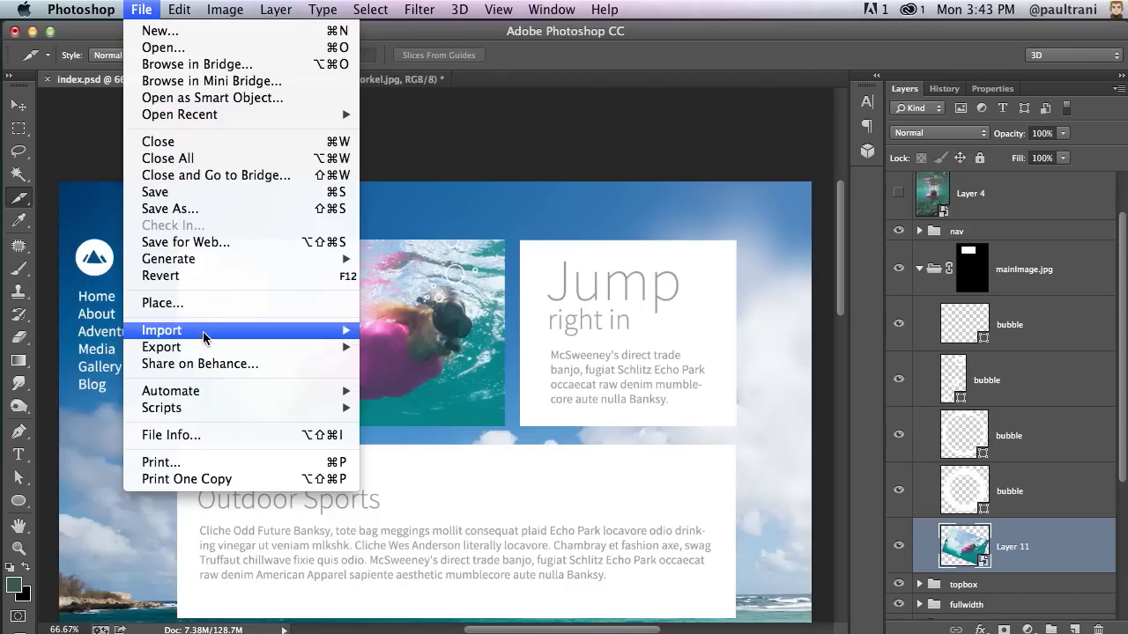
pyautogui.moveTo(195, 7)
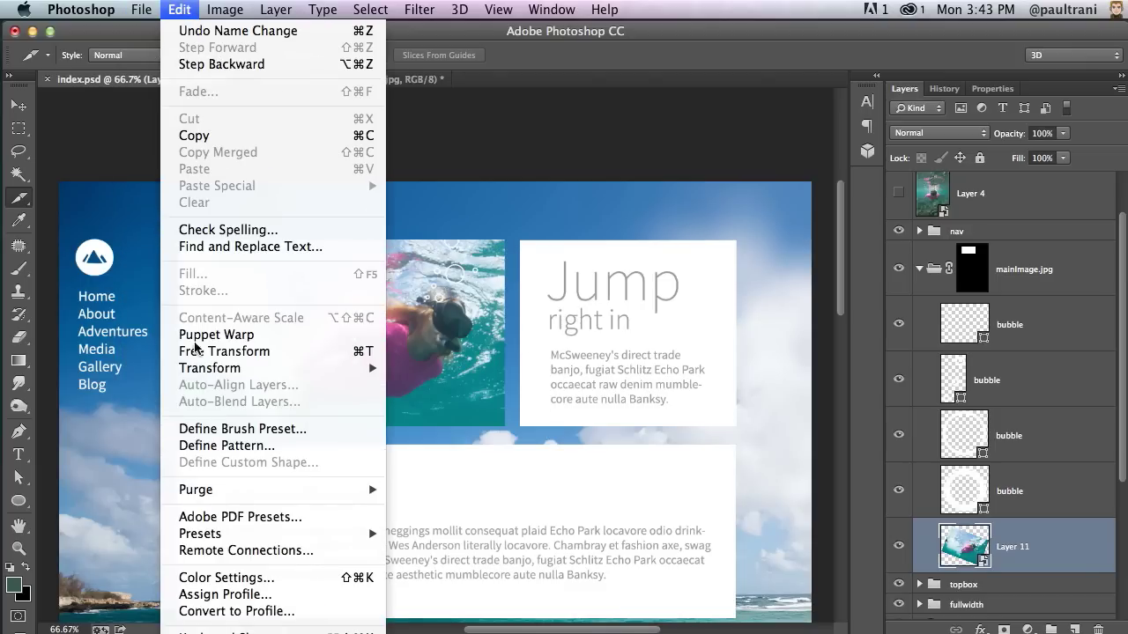
pyautogui.moveTo(204, 369)
pyautogui.click(453, 571)
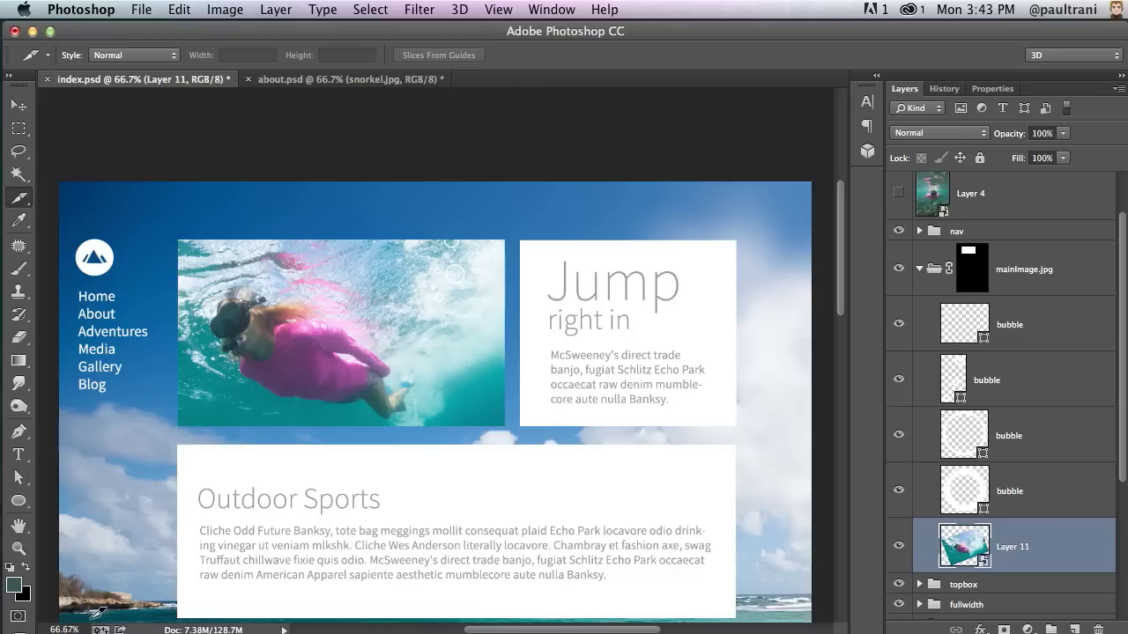
# Check the File > Generate options and switch to Finder
pyautogui.click(137, 9)
pyautogui.moveTo(340, 259)
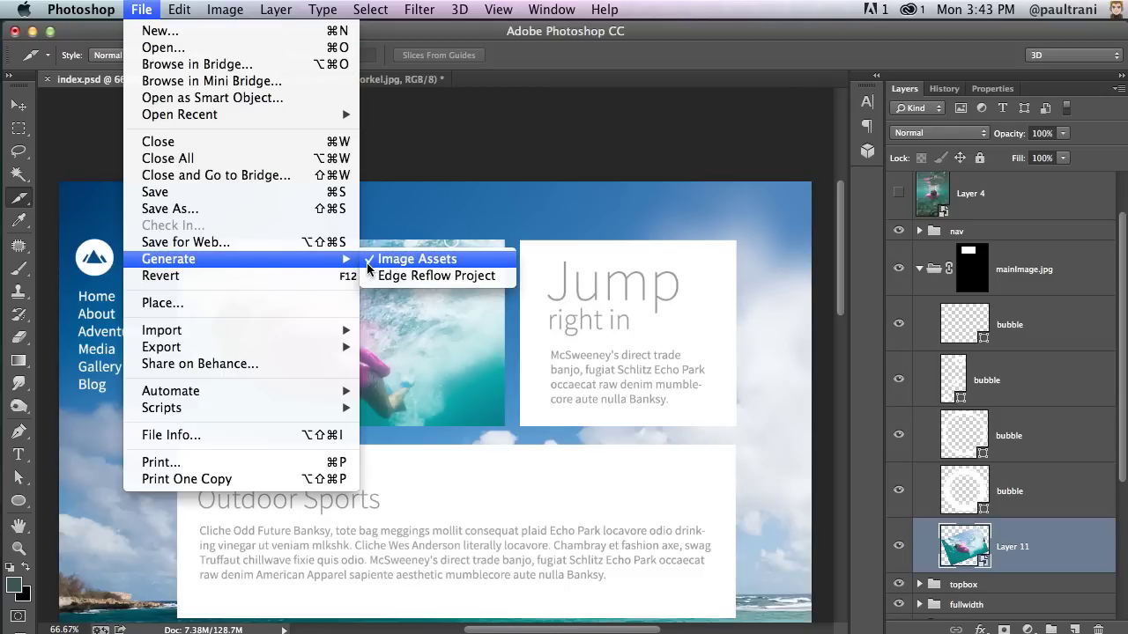
pyautogui.click(105, 565)
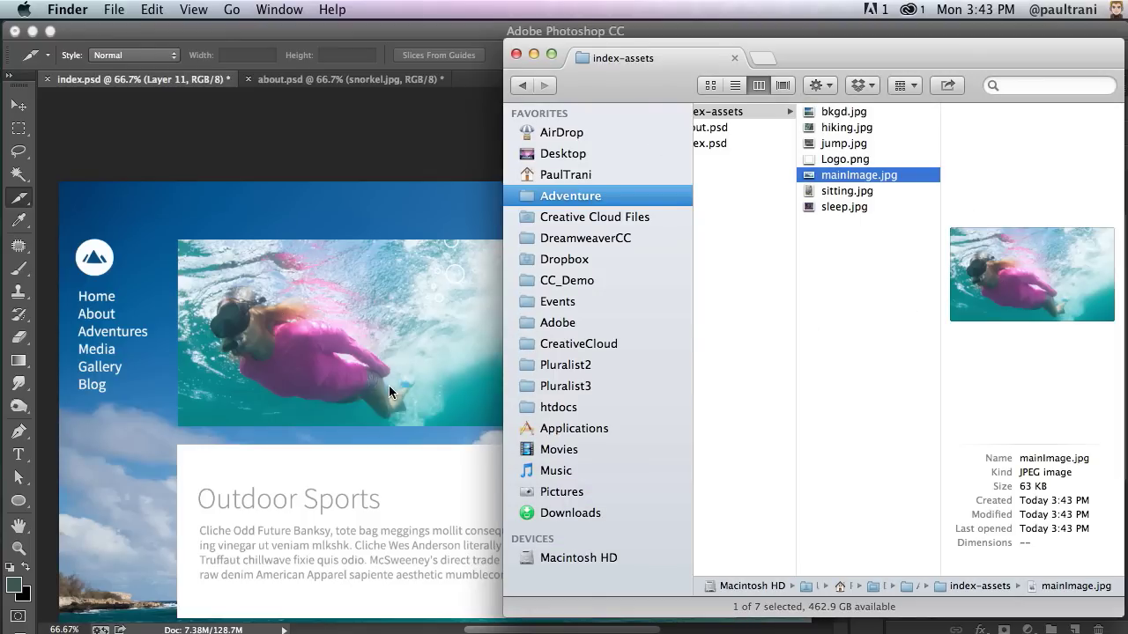
# Return to the Photoshop mockup after seeing the flipped snorkeler in mainImage.jpg
pyautogui.click(375, 318)
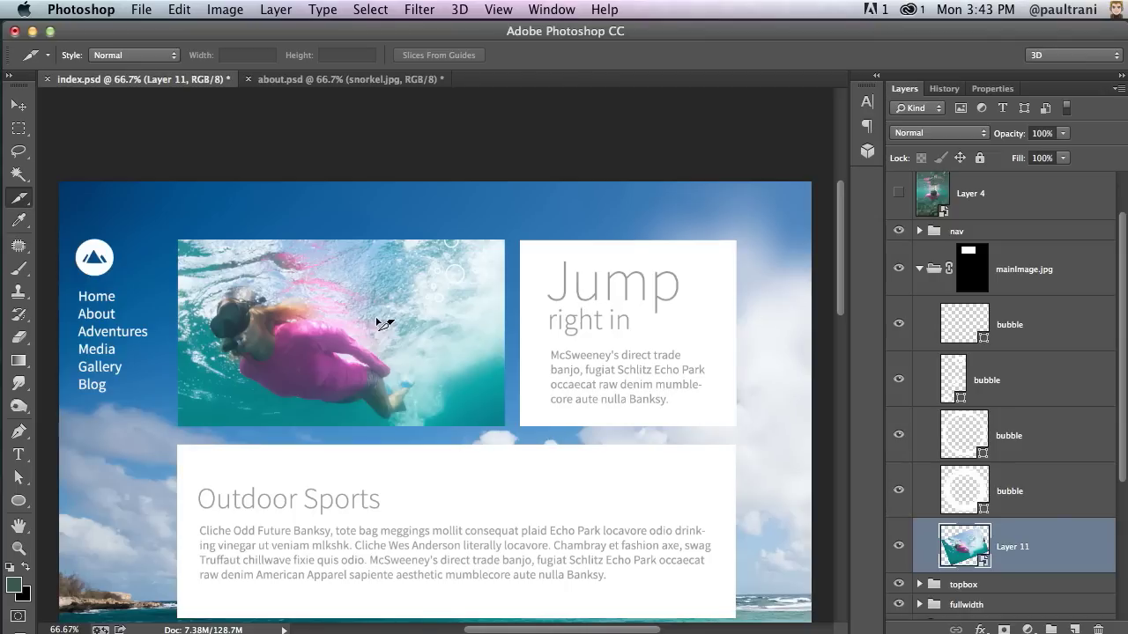
# Collapse the mainImage.jpg group and turn on Generate > Edge Reflow Project
pyautogui.click(919, 269)
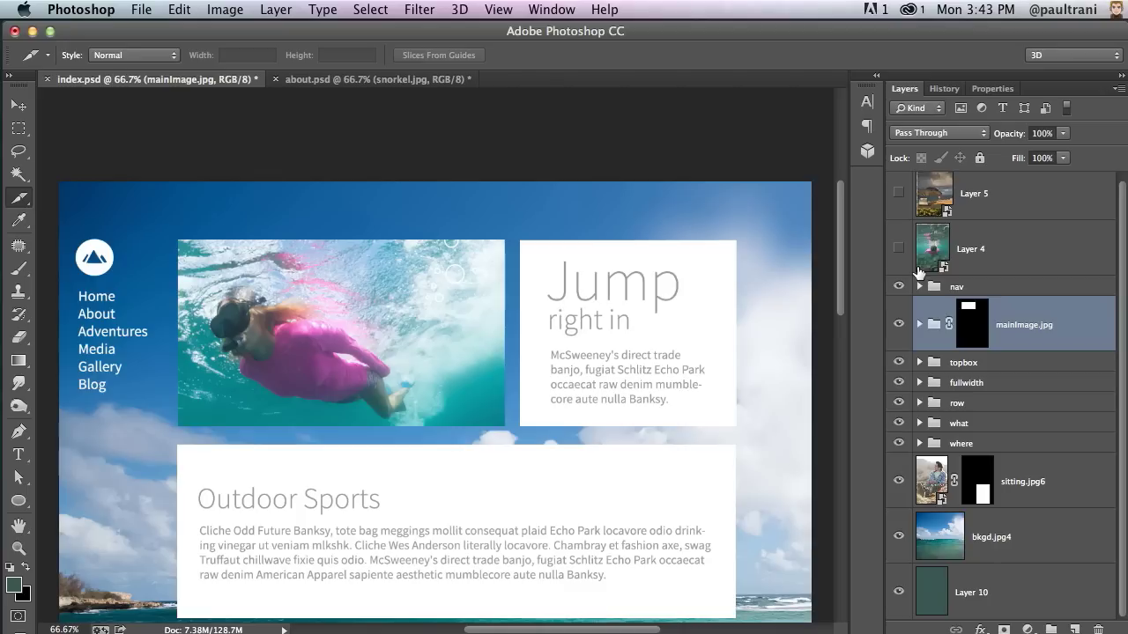
pyautogui.click(139, 11)
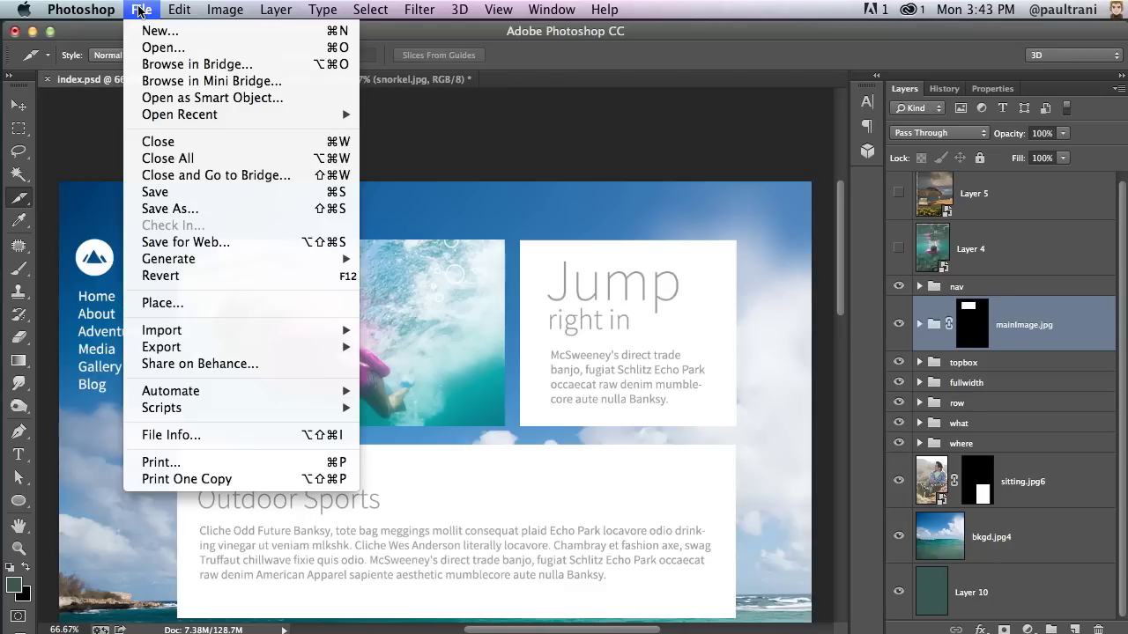
pyautogui.moveTo(352, 259)
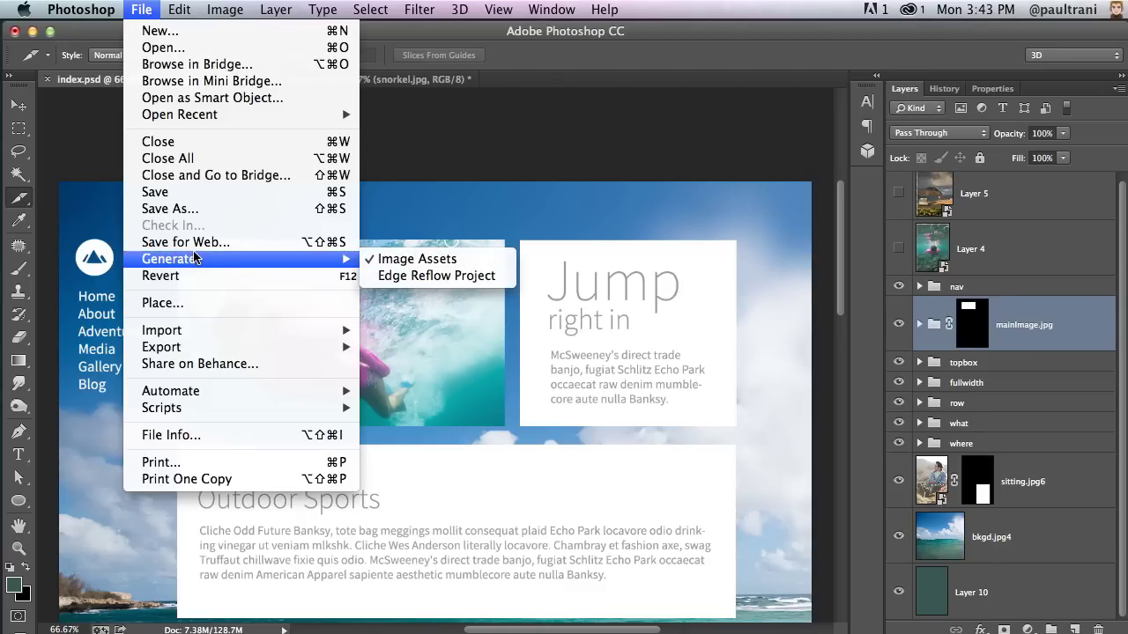
pyautogui.click(401, 279)
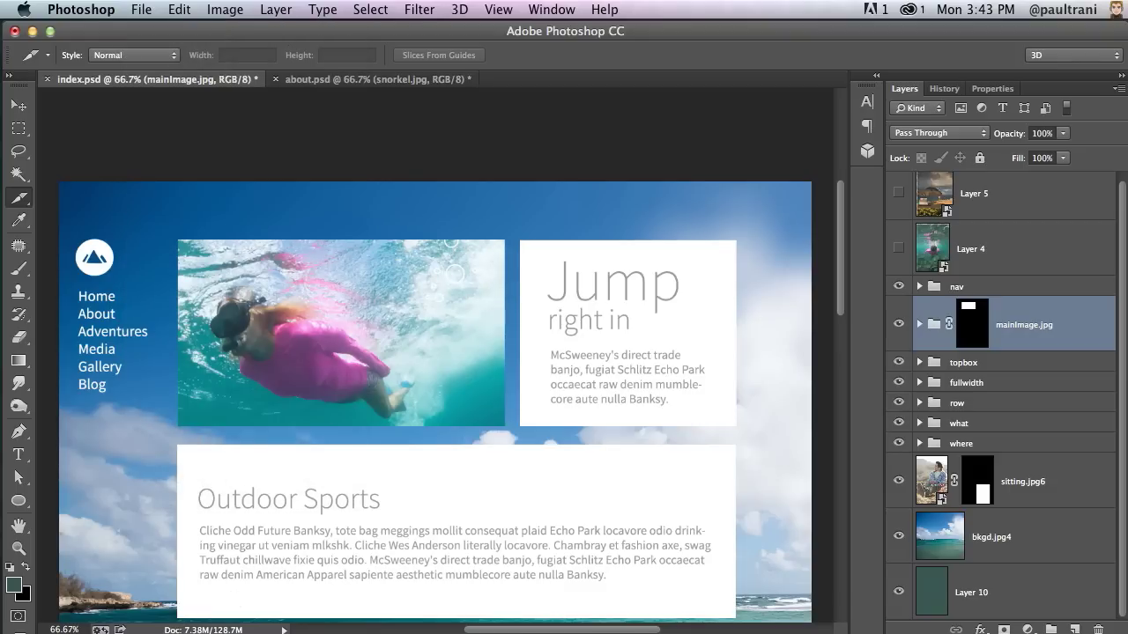
pyautogui.hscroll(-2, 800, 193)
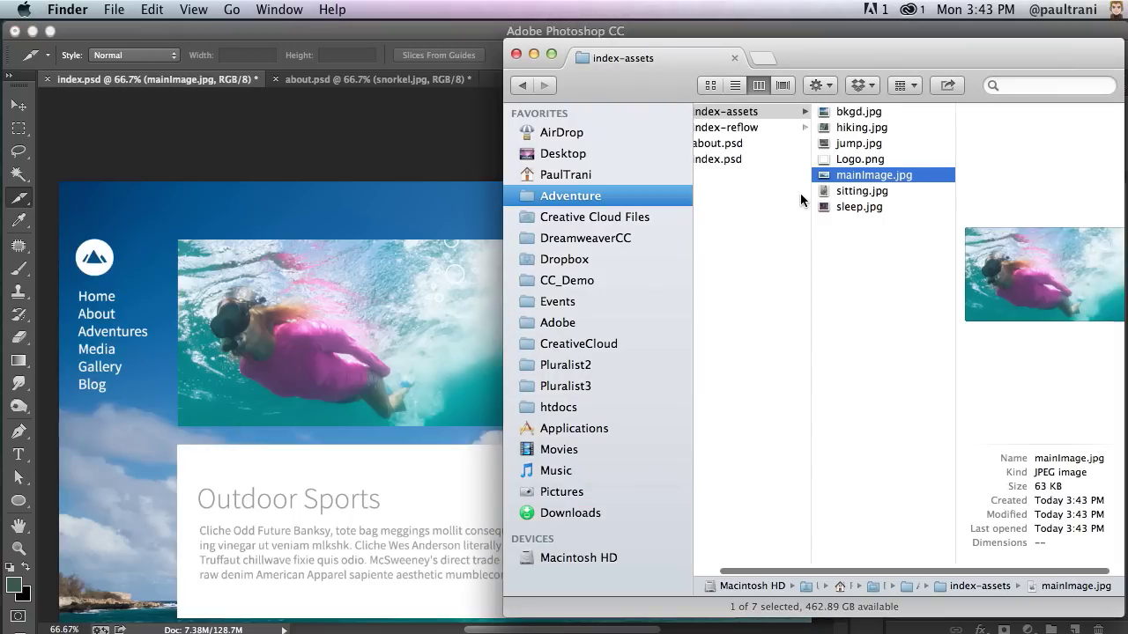
# Browse the index-reflow folder's assets and open index.rflw in Edge Reflow
pyautogui.click(778, 127)
pyautogui.click(869, 112)
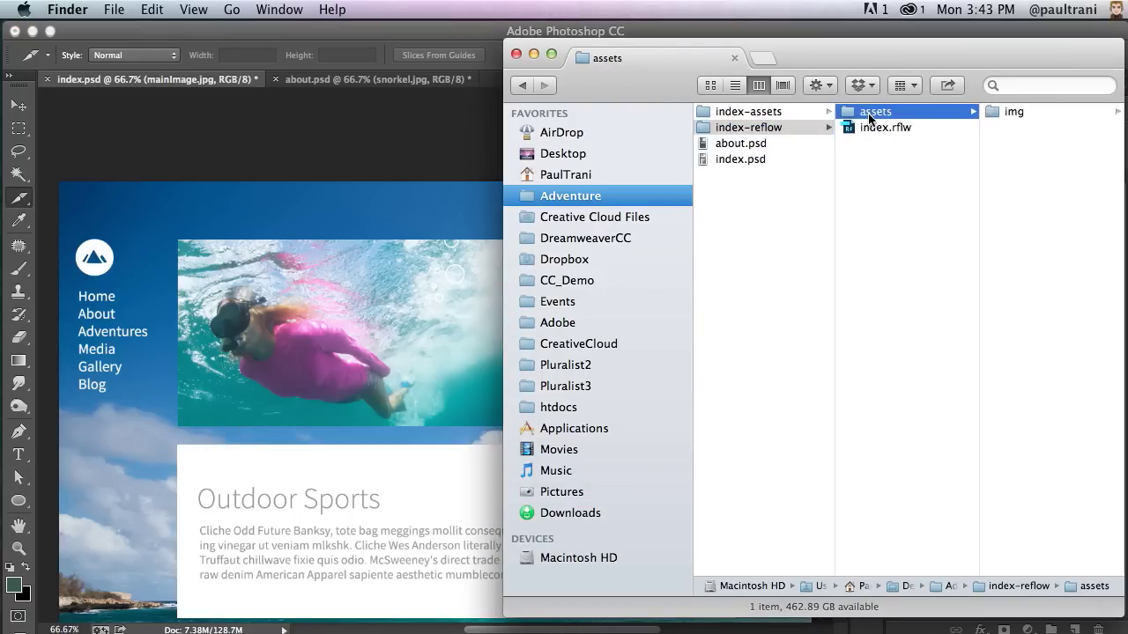
pyautogui.press('Right')
pyautogui.press('Left')
pyautogui.press('Down')
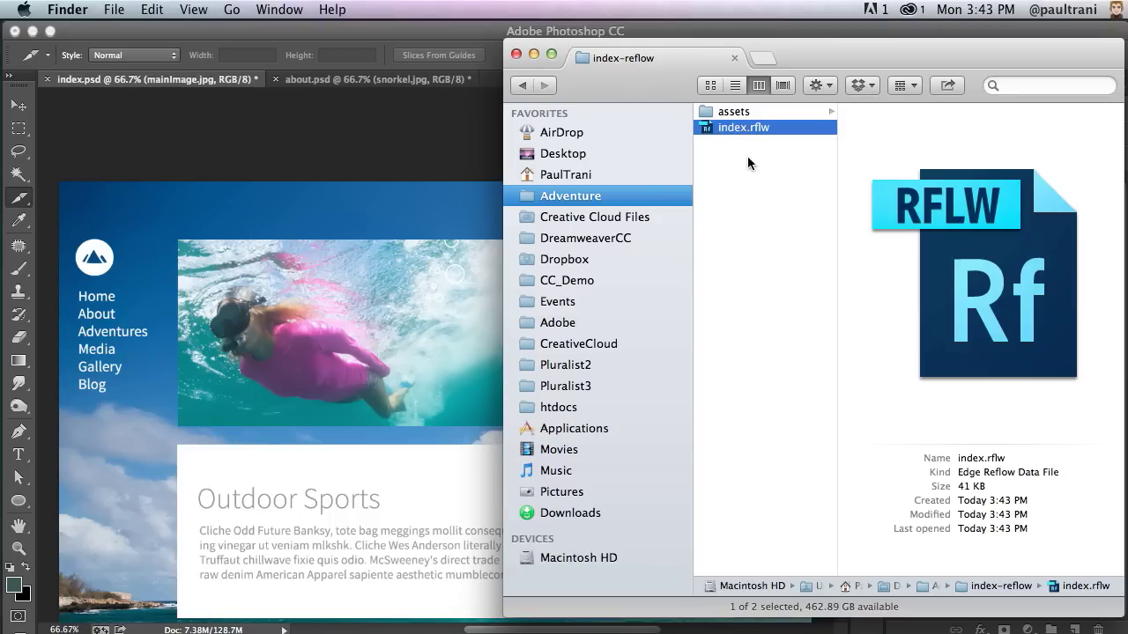
pyautogui.doubleClick(706, 125)
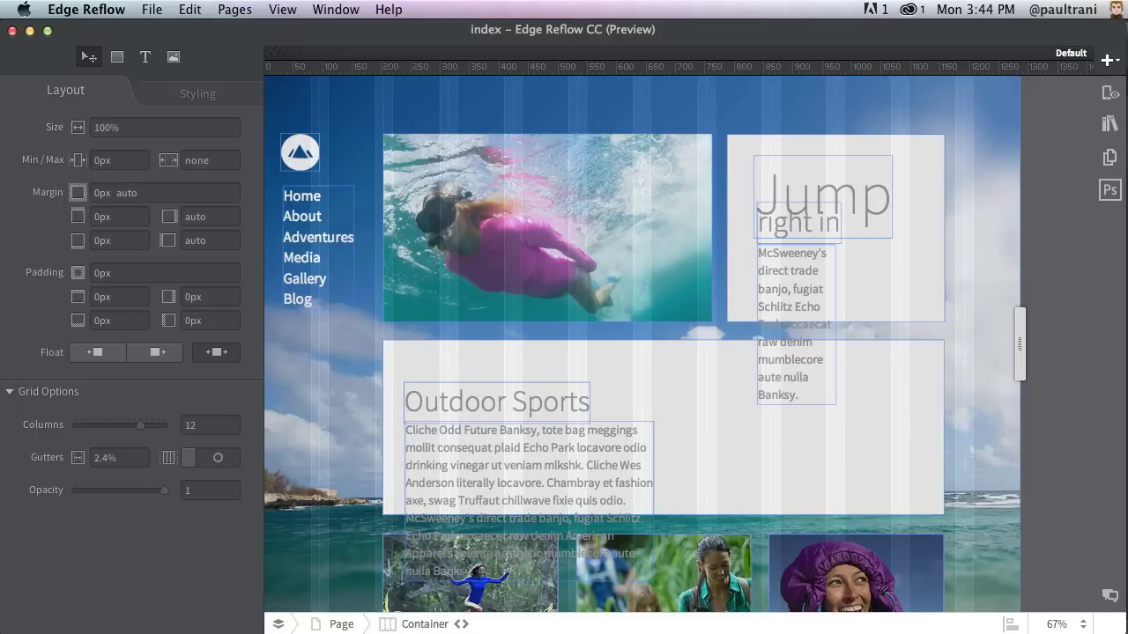
# Move the McSweeney's text into the white box and widen it and the Outdoor Sports paragraph
pyautogui.click(788, 326)
pyautogui.moveTo(789, 326); pyautogui.dragTo(819, 324)
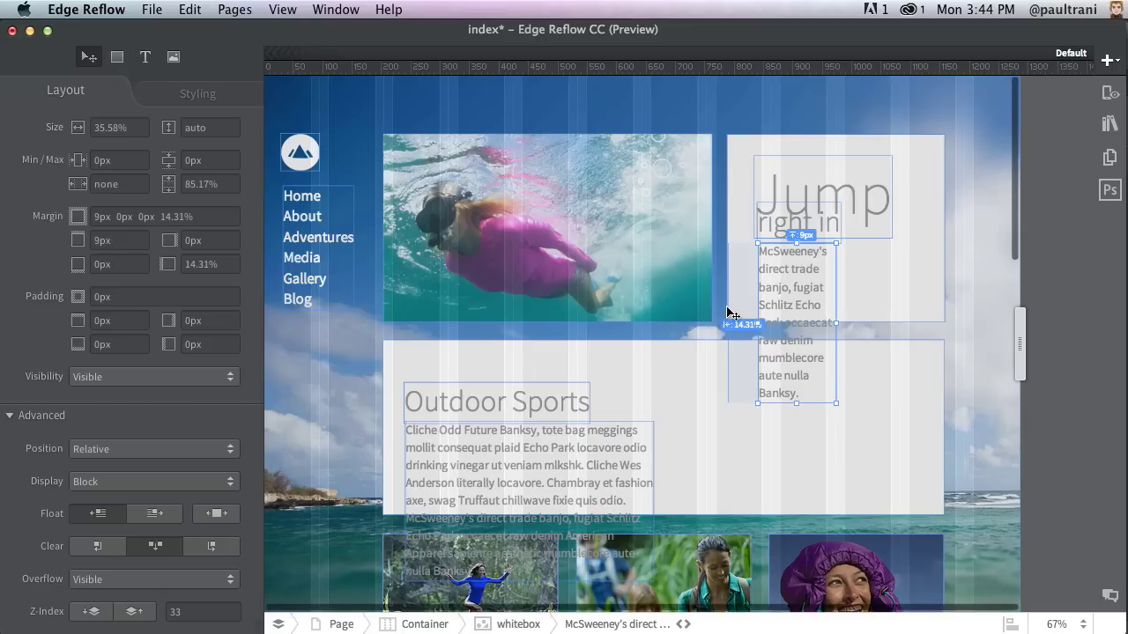
pyautogui.moveTo(836, 325); pyautogui.dragTo(932, 314)
pyautogui.click(564, 467)
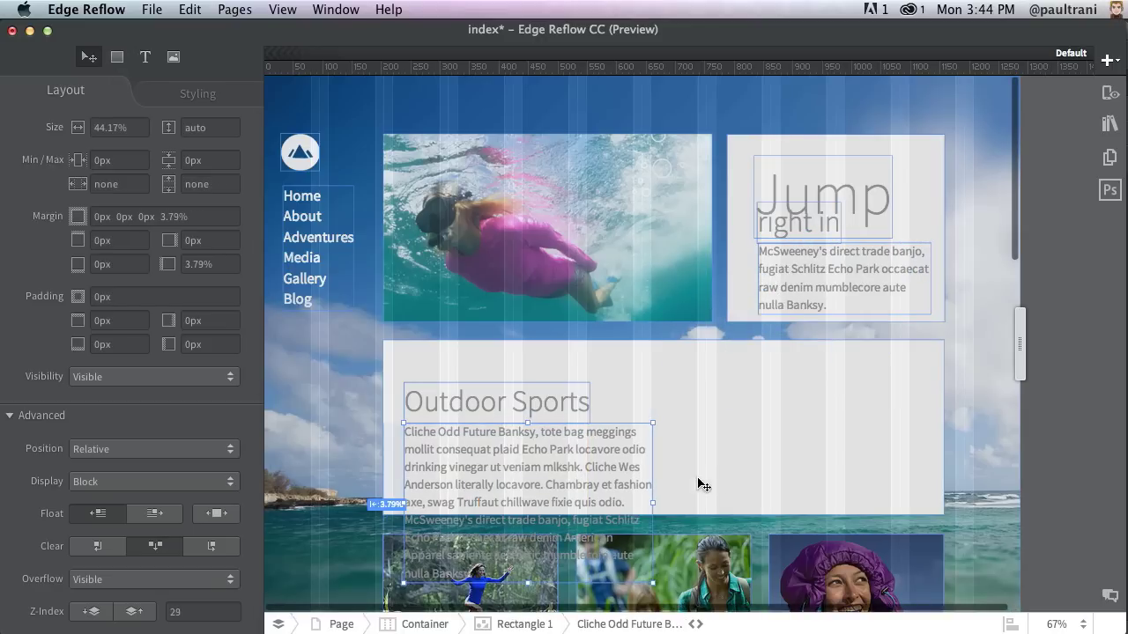
pyautogui.moveTo(652, 504); pyautogui.dragTo(914, 459)
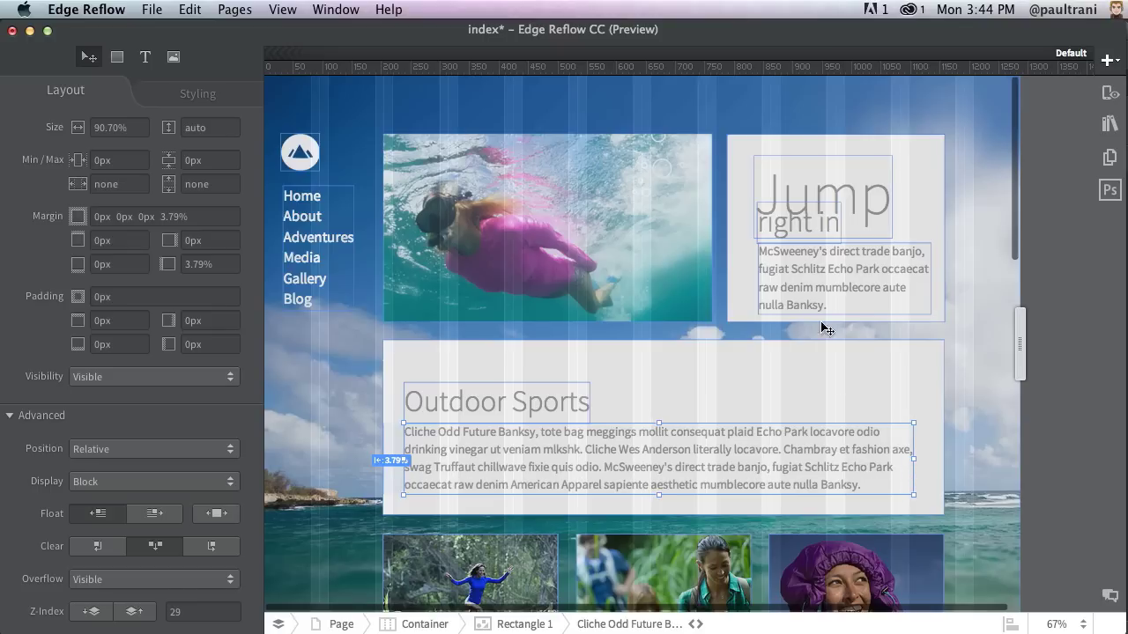
# Group the Jump and right in headings, McSweeney's text and white box, then select the Outdoor Sports box
pyautogui.click(786, 227)
pyautogui.keyDown('shift'); pyautogui.click(780, 300); pyautogui.keyUp('shift')
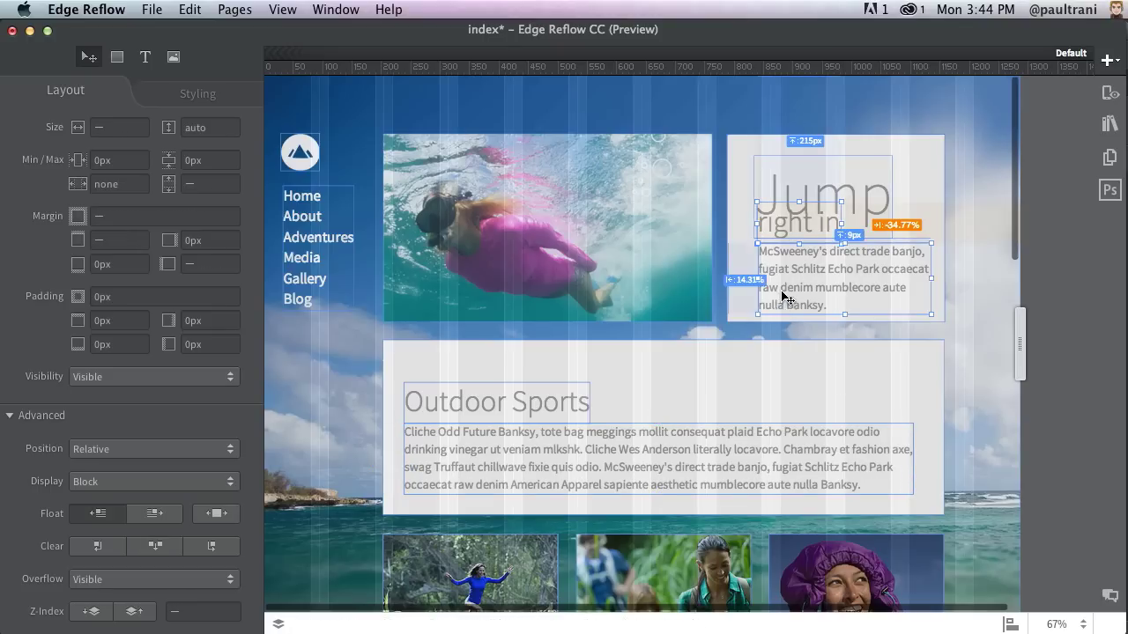
pyautogui.keyDown('shift'); pyautogui.click(787, 181); pyautogui.keyUp('shift')
pyautogui.keyDown('shift'); pyautogui.click(740, 174); pyautogui.keyUp('shift')
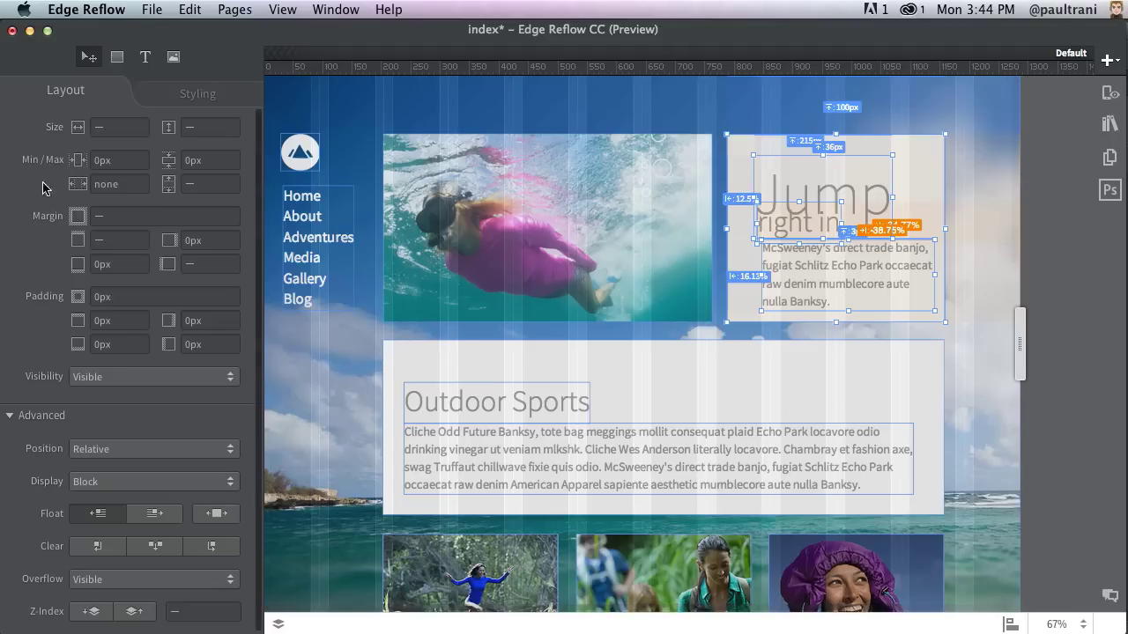
pyautogui.click(188, 9)
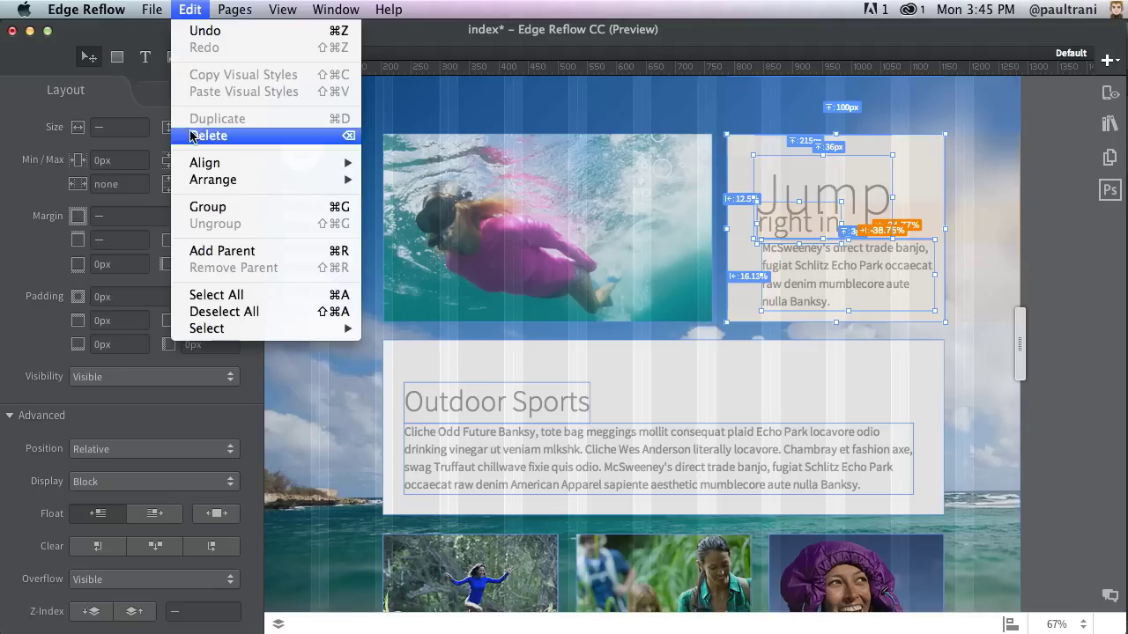
pyautogui.click(191, 207)
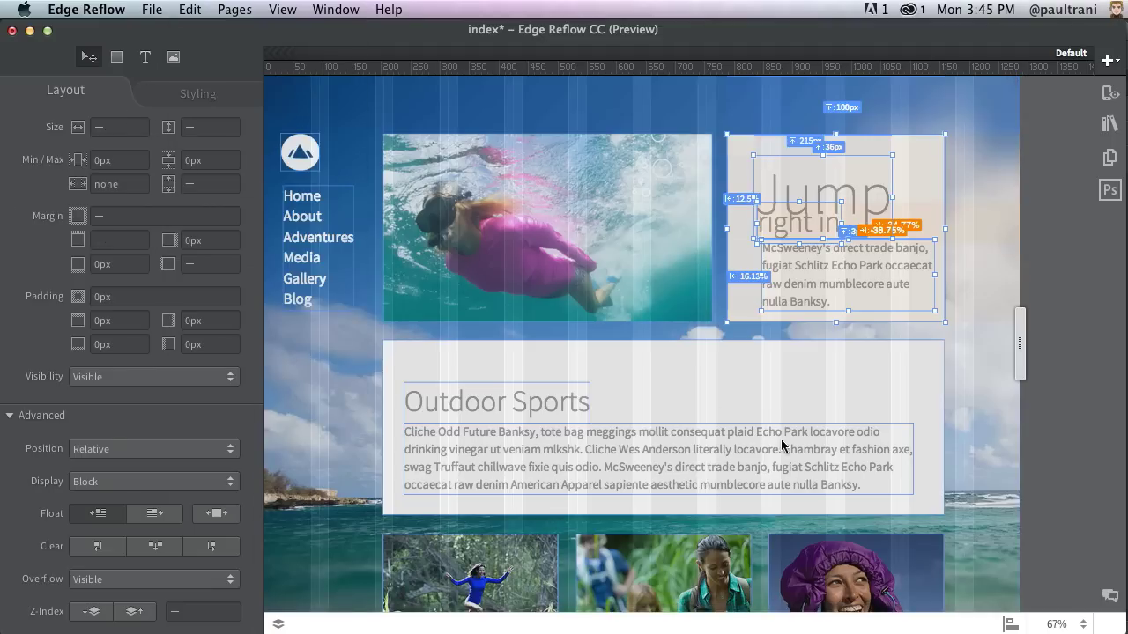
pyautogui.click(720, 373)
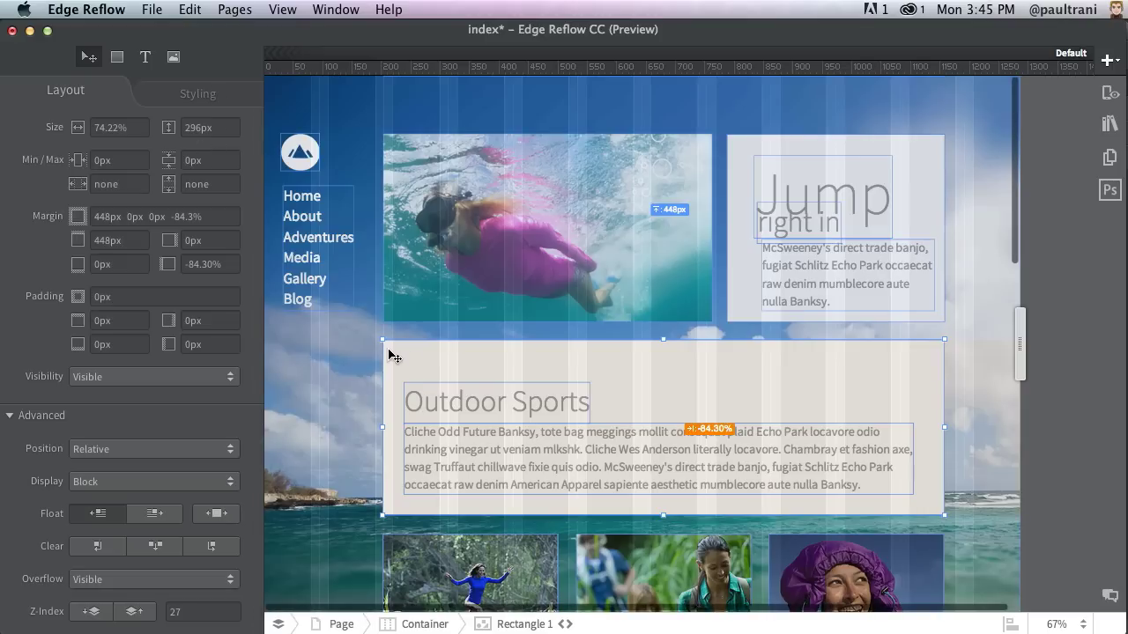
# Set the Outdoor Sports box corners to 0px, then select the bkgd.jpg background and check its index.psd connection
pyautogui.click(187, 104)
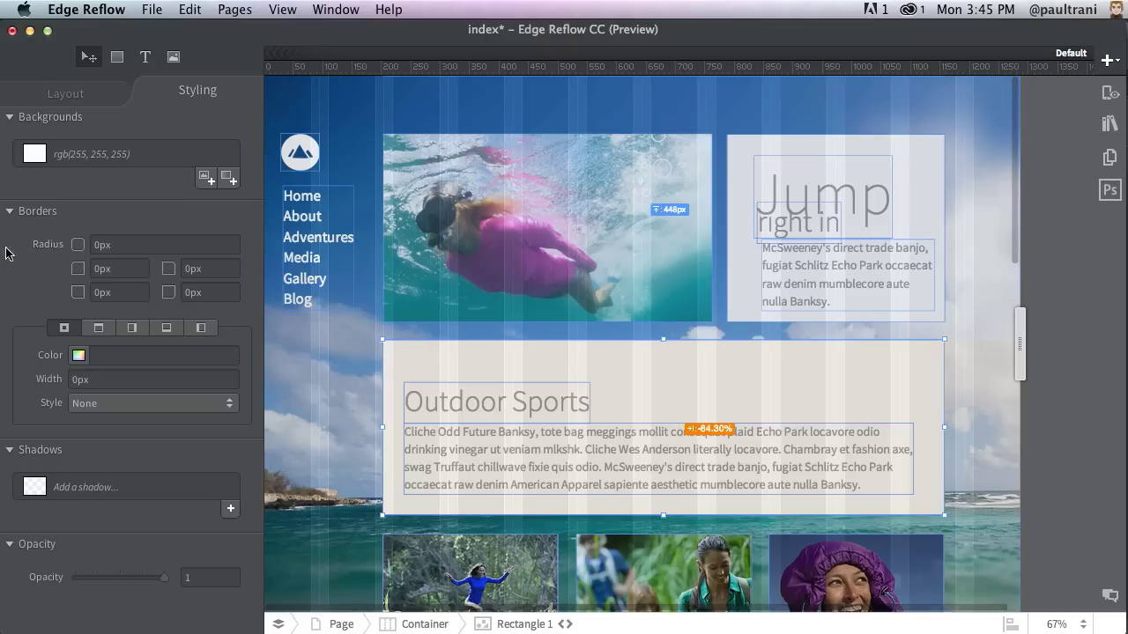
pyautogui.moveTo(77, 247); pyautogui.dragTo(45, 244)
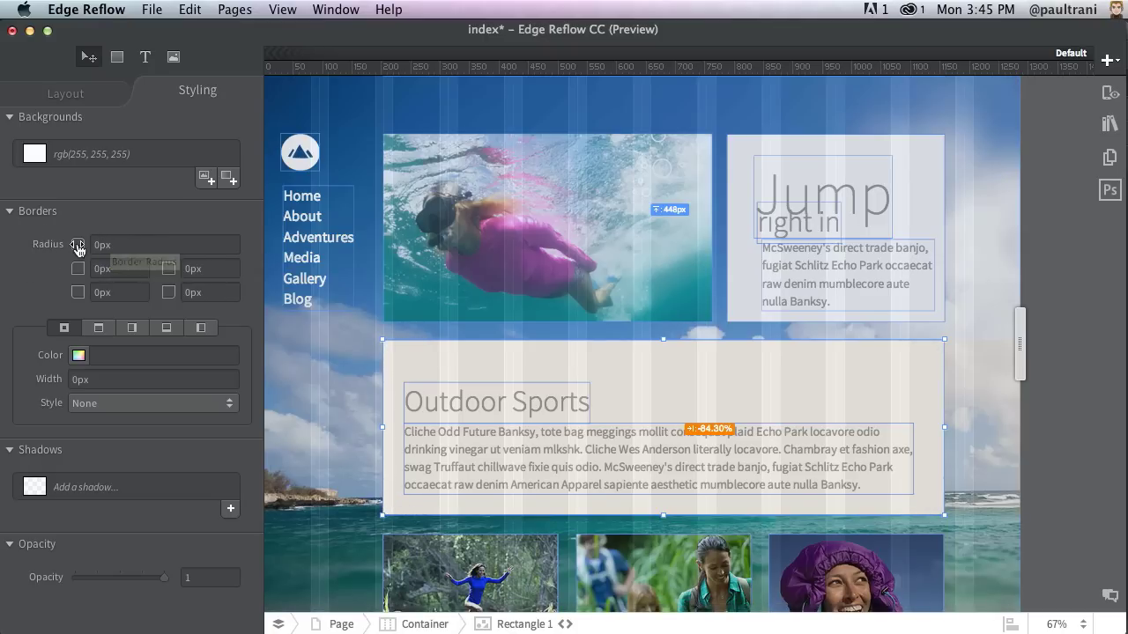
pyautogui.click(287, 391)
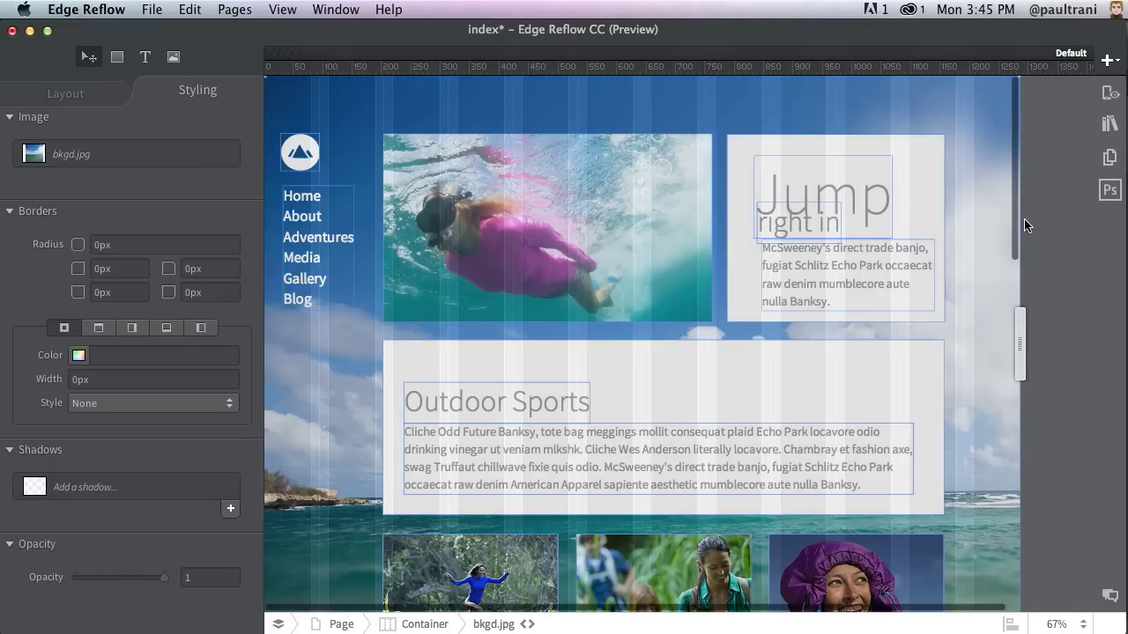
pyautogui.click(1108, 192)
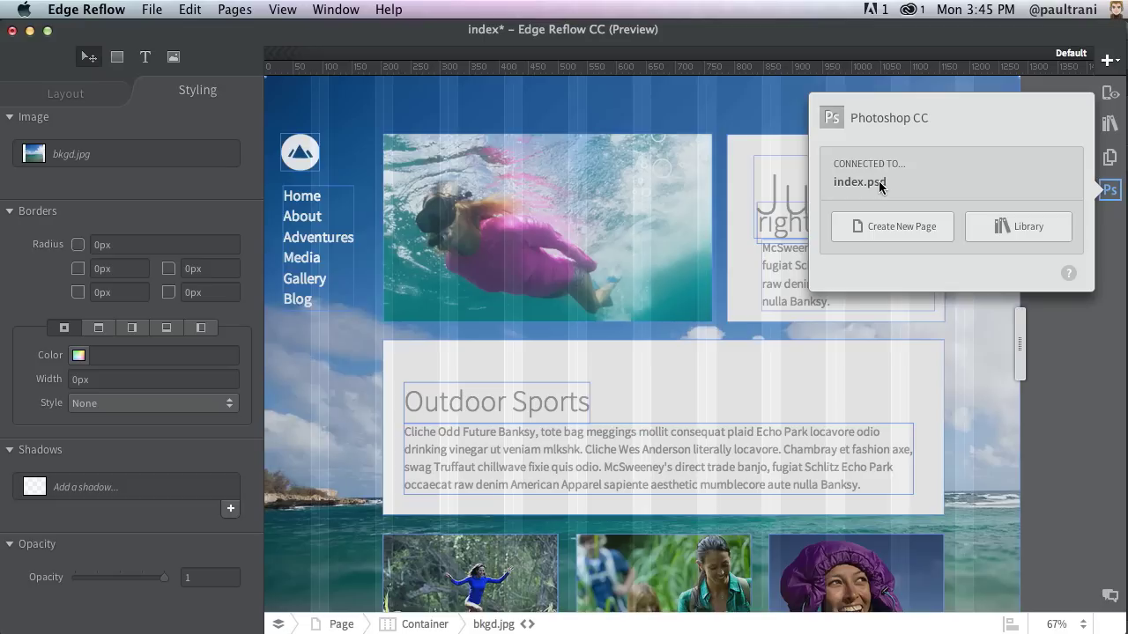
# Make about.psd the active Photoshop document and confirm Reflow's connection now points to it
pyautogui.click(482, 218)
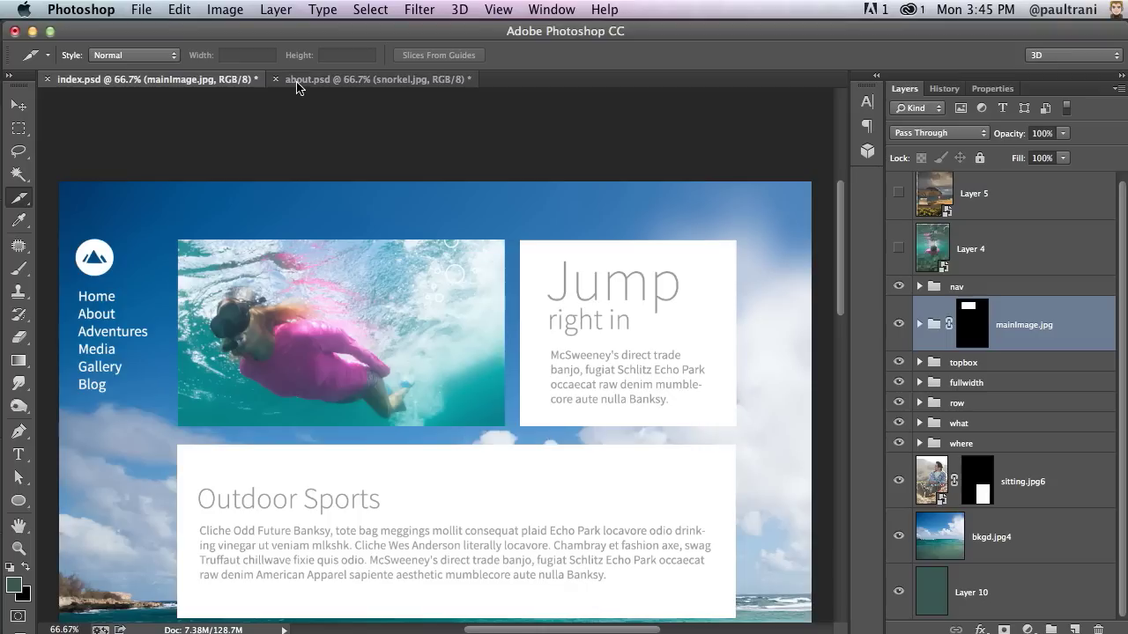
pyautogui.click(298, 81)
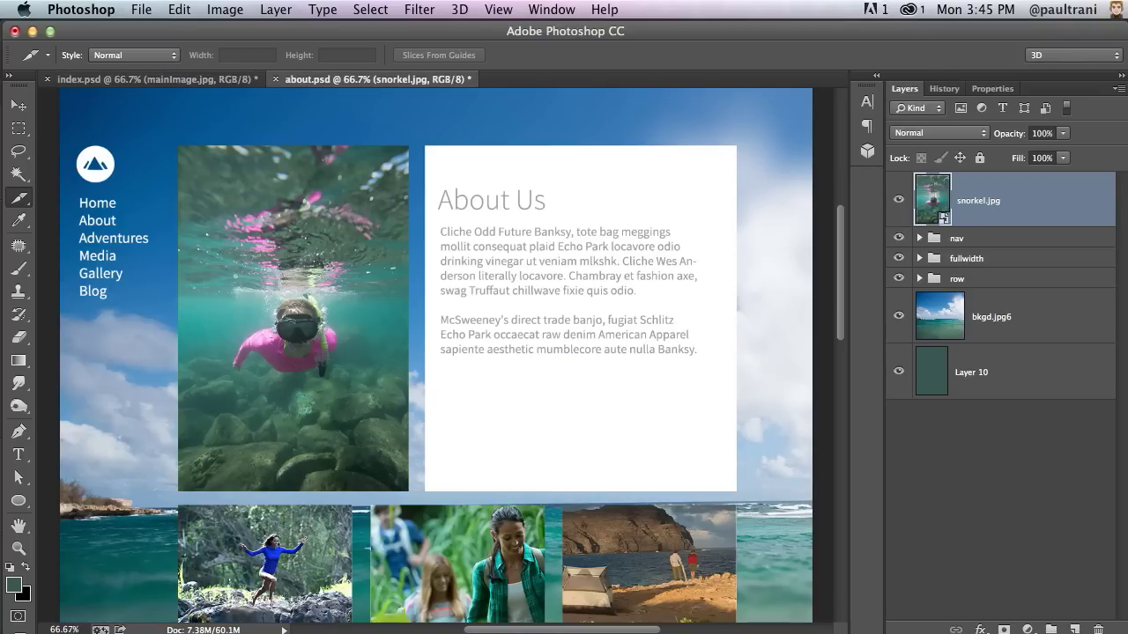
pyautogui.press('super+Tab')
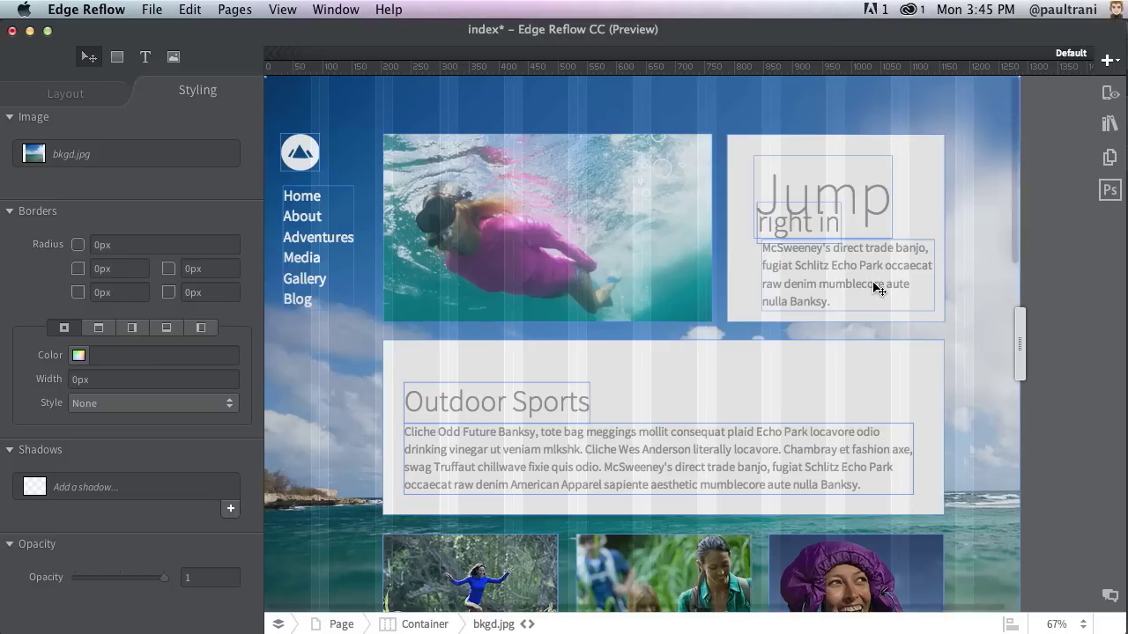
pyautogui.click(1110, 196)
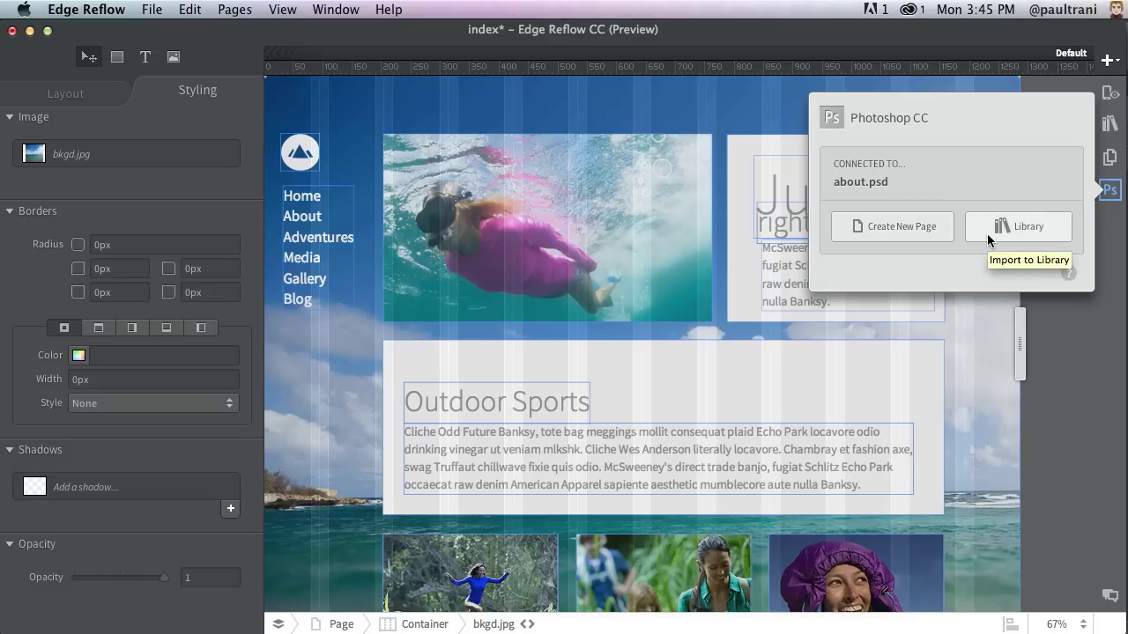
# Create a new about page from about.psd and widen its About Us body text across the white panel
pyautogui.click(886, 226)
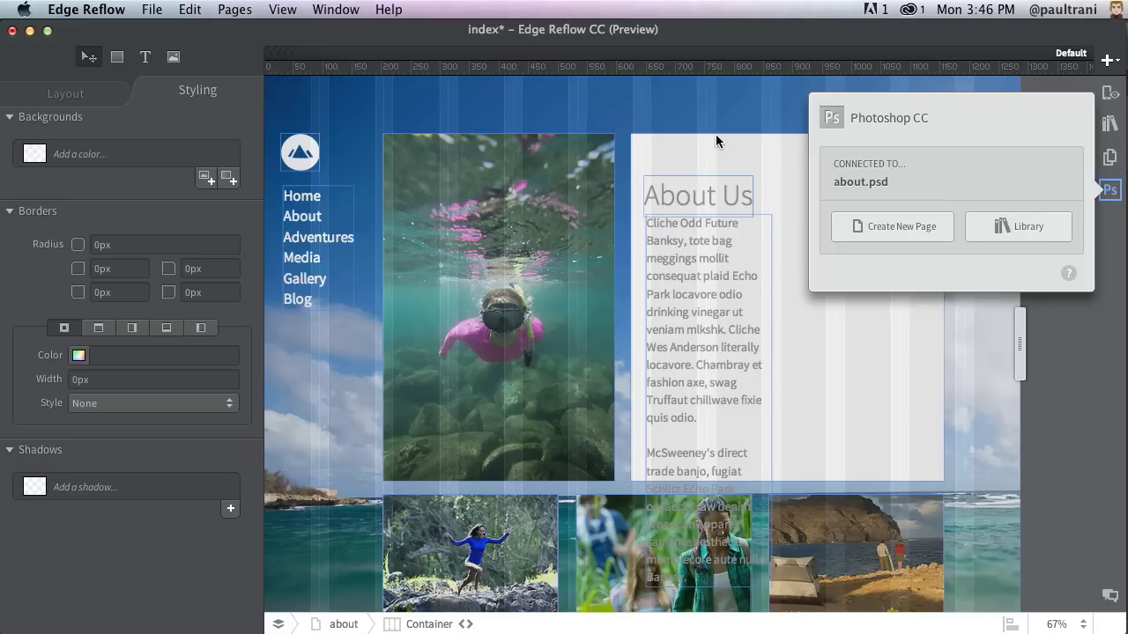
pyautogui.click(1057, 370)
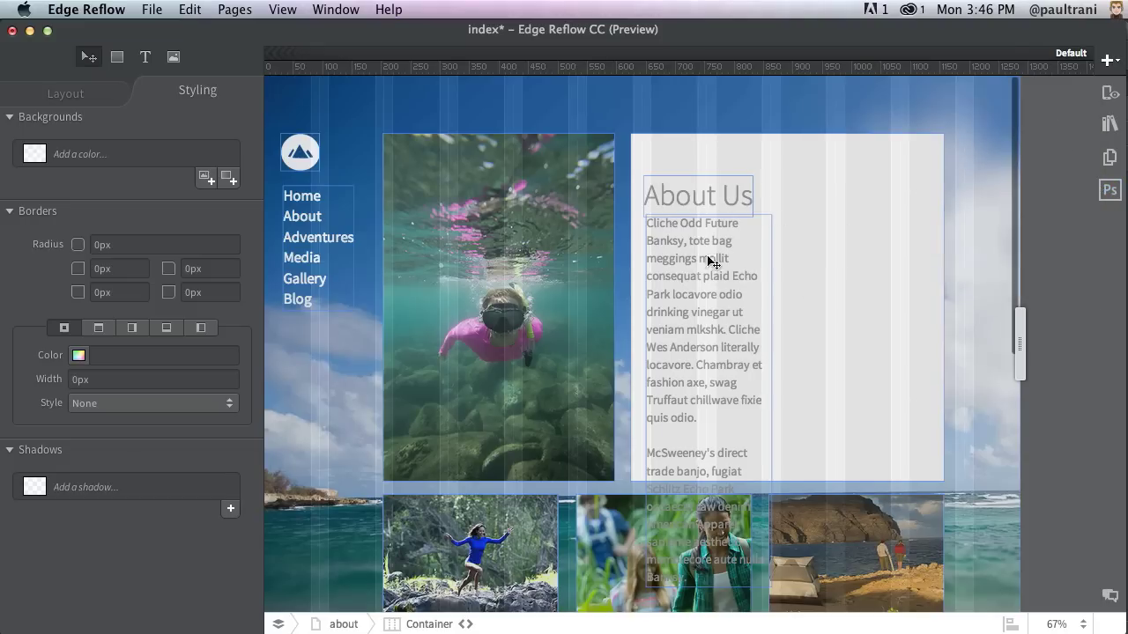
pyautogui.click(705, 293)
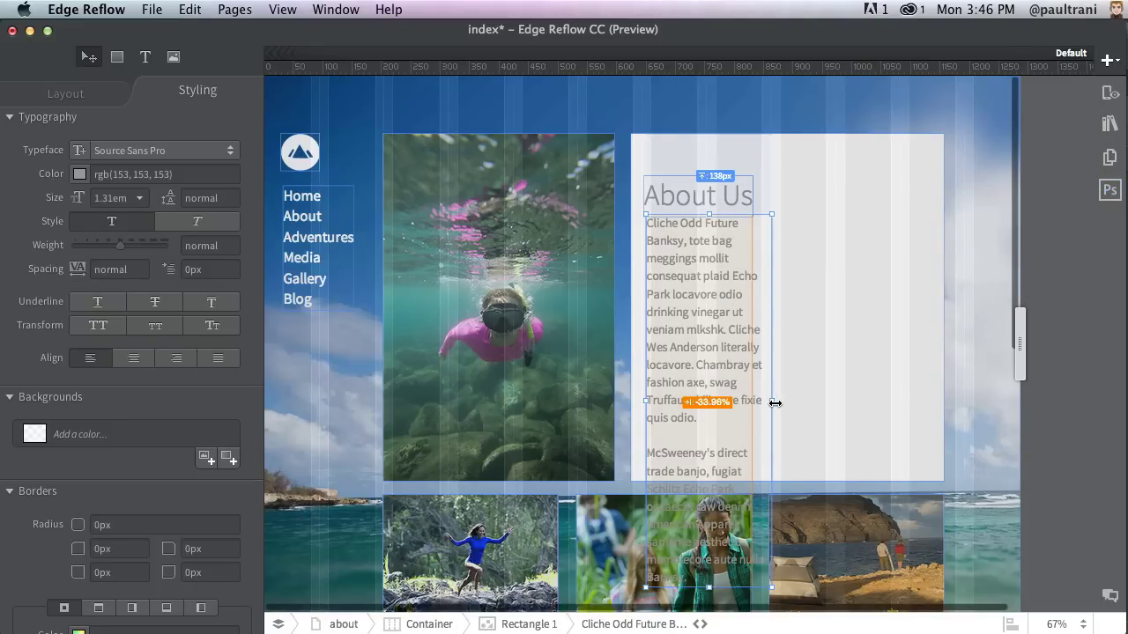
pyautogui.moveTo(825, 391); pyautogui.dragTo(907, 387)
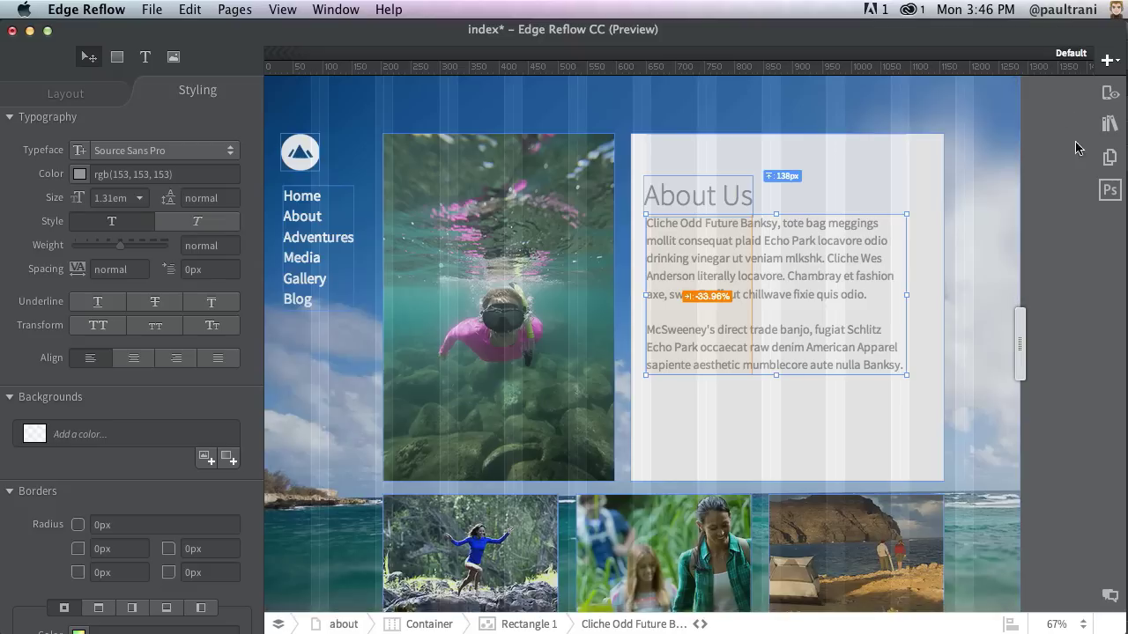
# In the Pages list, view the index page, then return to the about page
pyautogui.click(1107, 160)
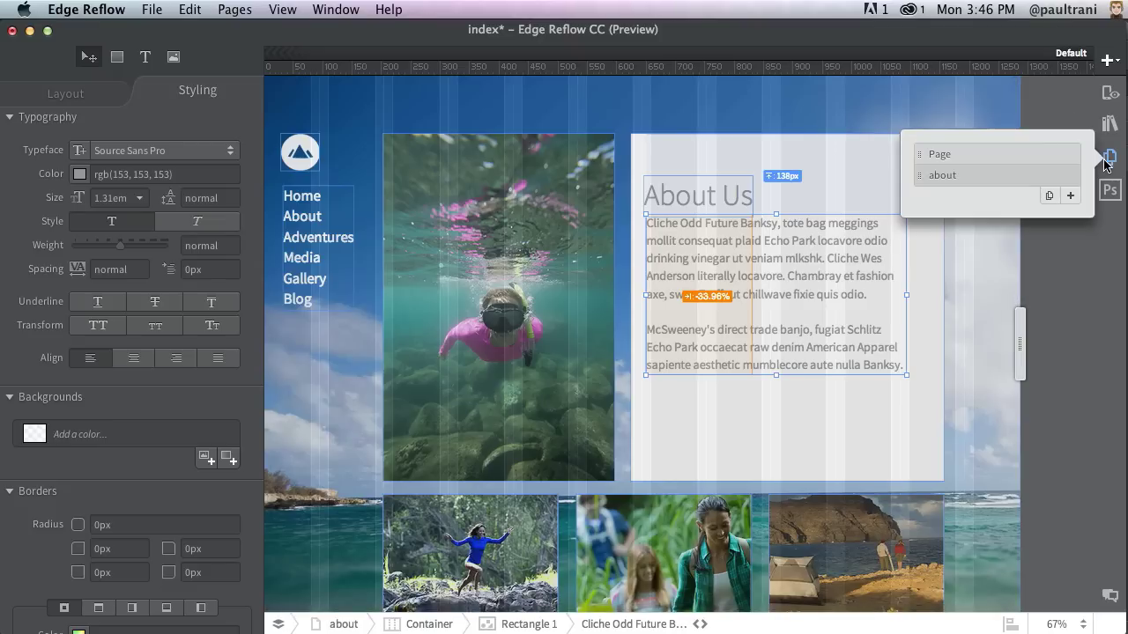
pyautogui.click(991, 157)
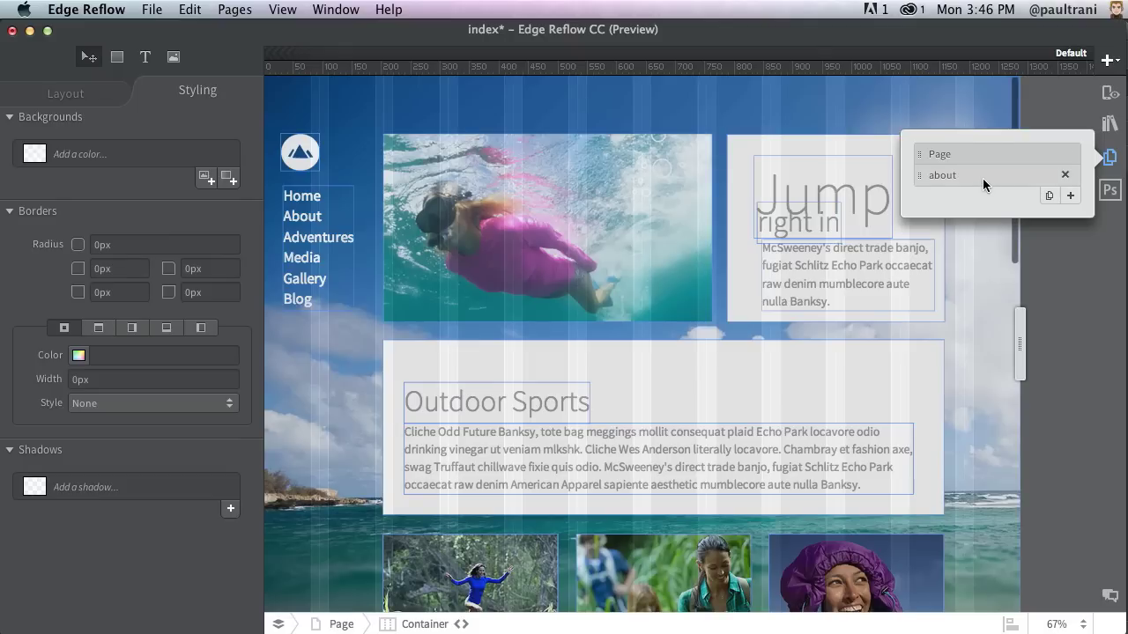
pyautogui.click(982, 178)
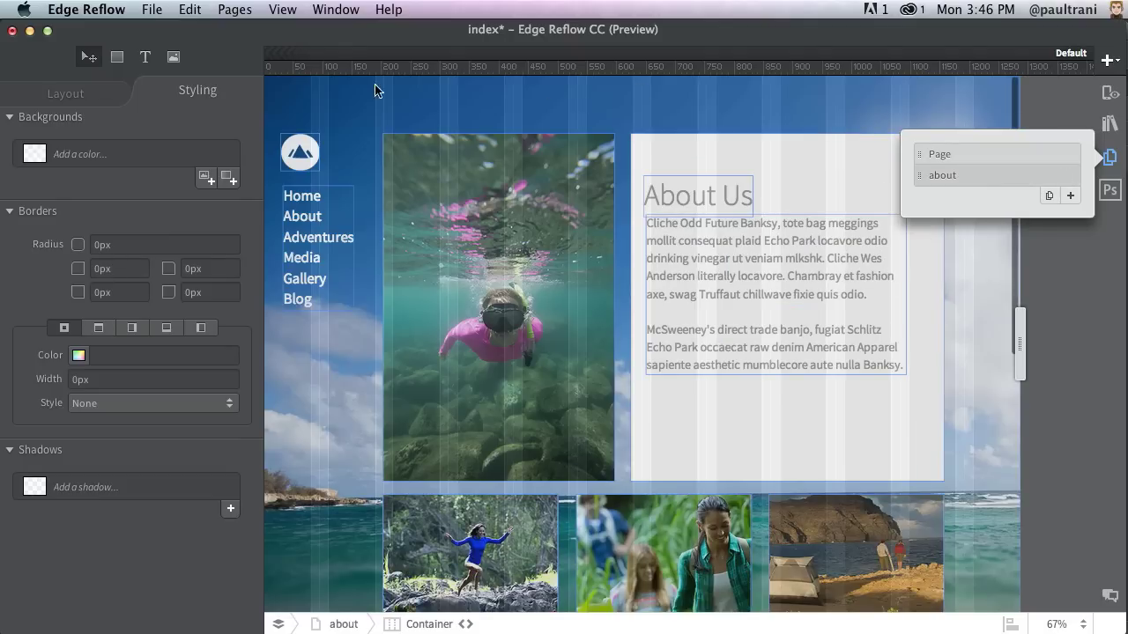
# Save the Reflow project and preview it in Chrome via View > Preview in Chrome
pyautogui.click(282, 9)
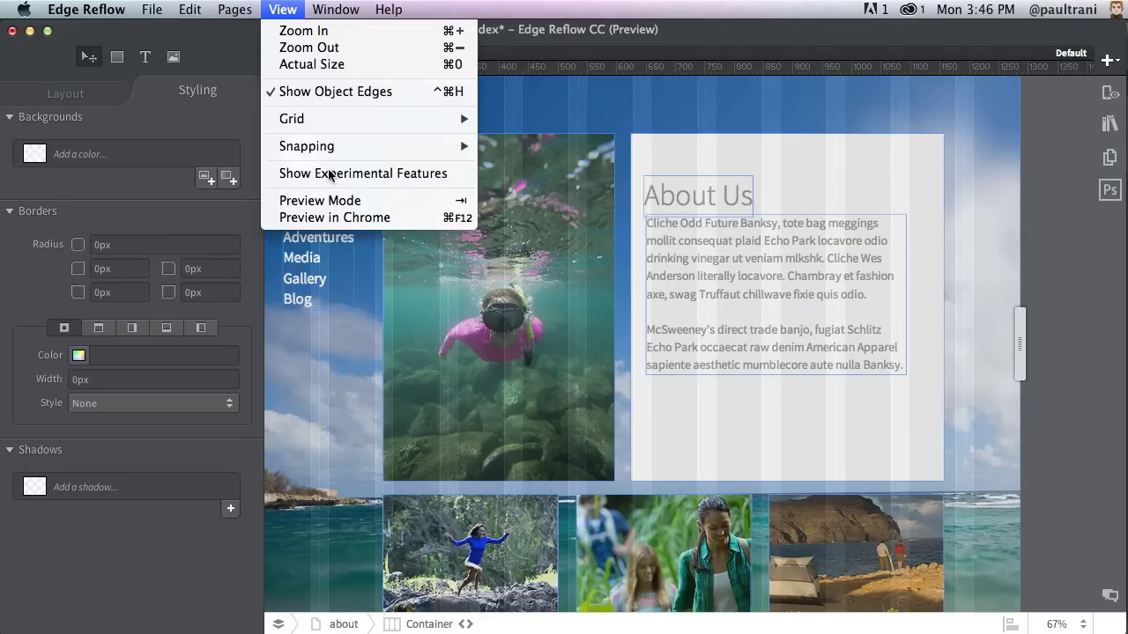
pyautogui.click(333, 219)
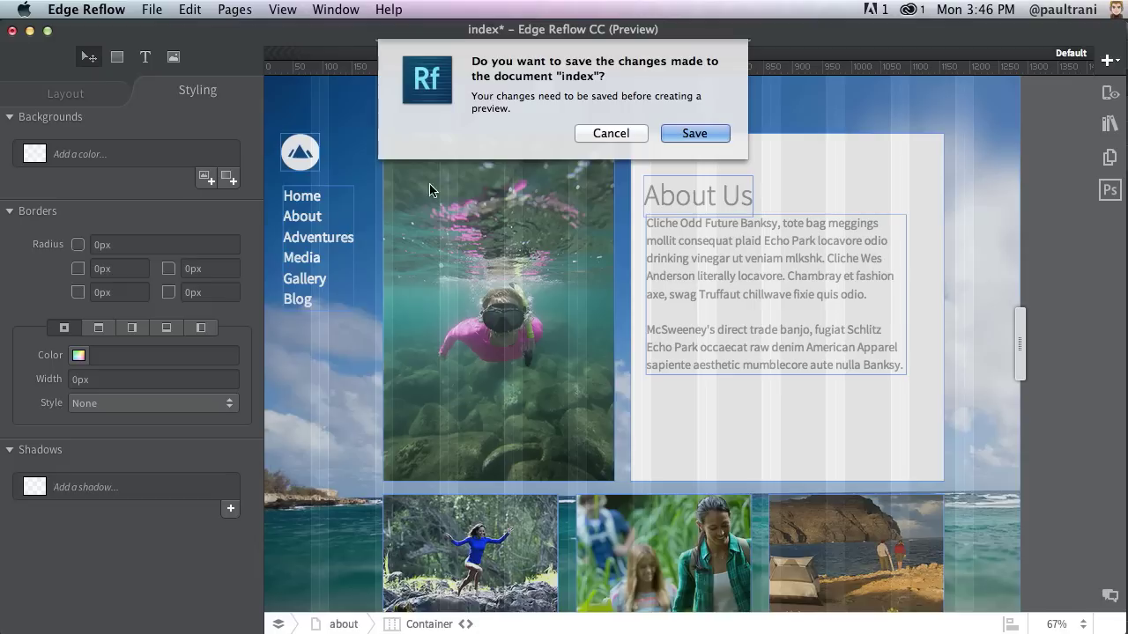
pyautogui.click(680, 138)
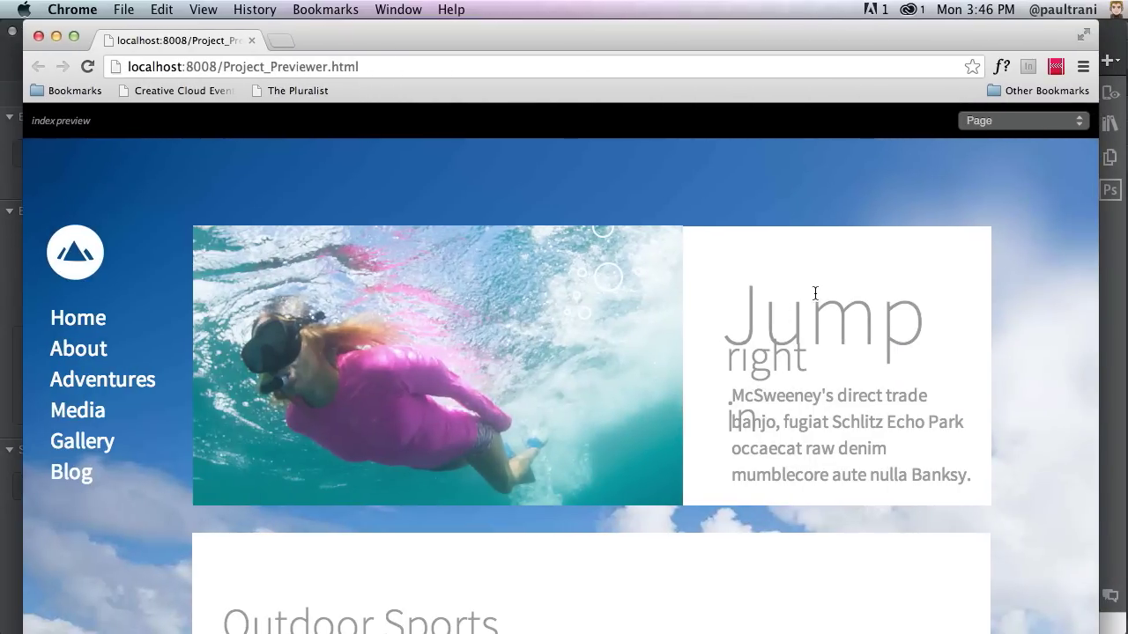
# Preview the about page, then load The Pluralist site from its bookmark
pyautogui.click(991, 119)
pyautogui.click(996, 134)
pyautogui.click(271, 91)
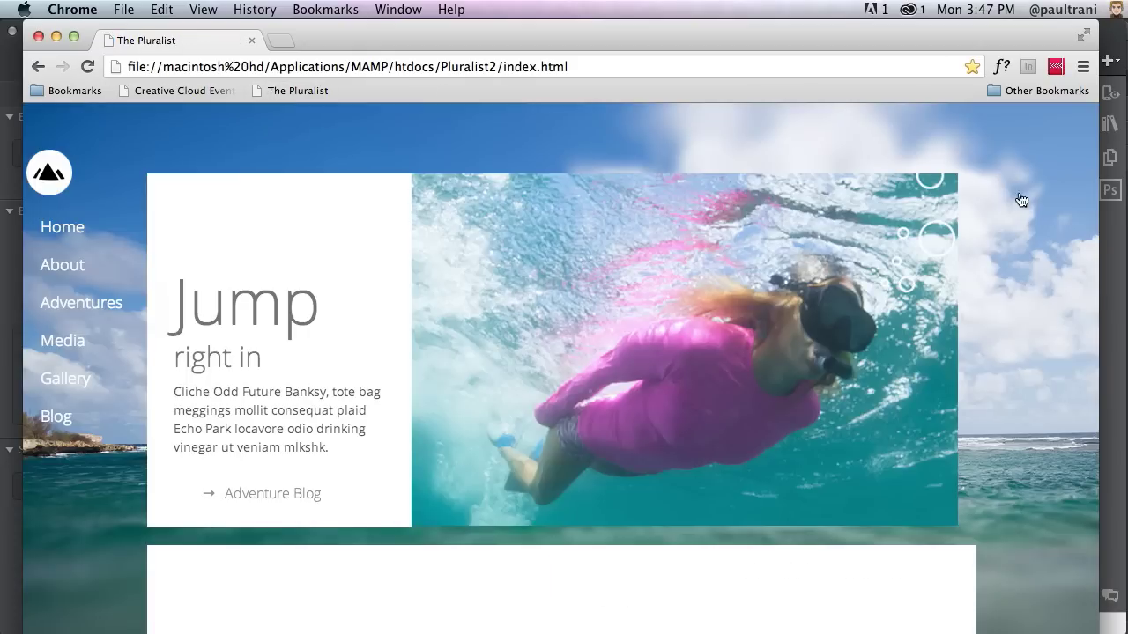
# Narrow Chrome toward mobile width, then browse About and Adventures before returning to the home view
pyautogui.moveTo(1097, 199); pyautogui.dragTo(1031, 199)
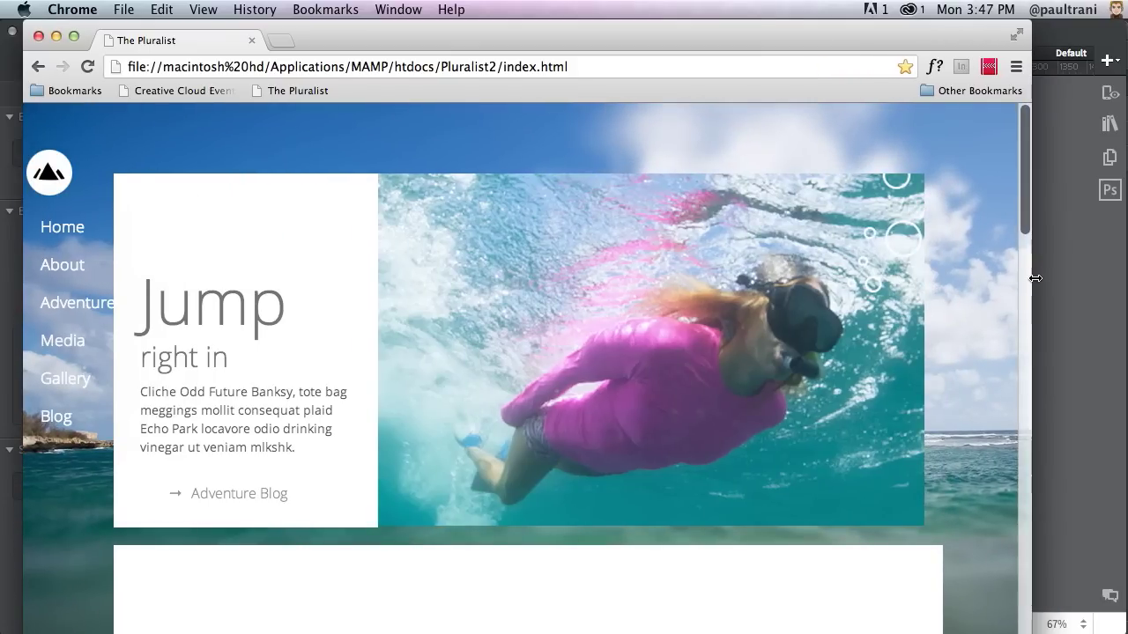
pyautogui.moveTo(1034, 277); pyautogui.dragTo(1085, 276)
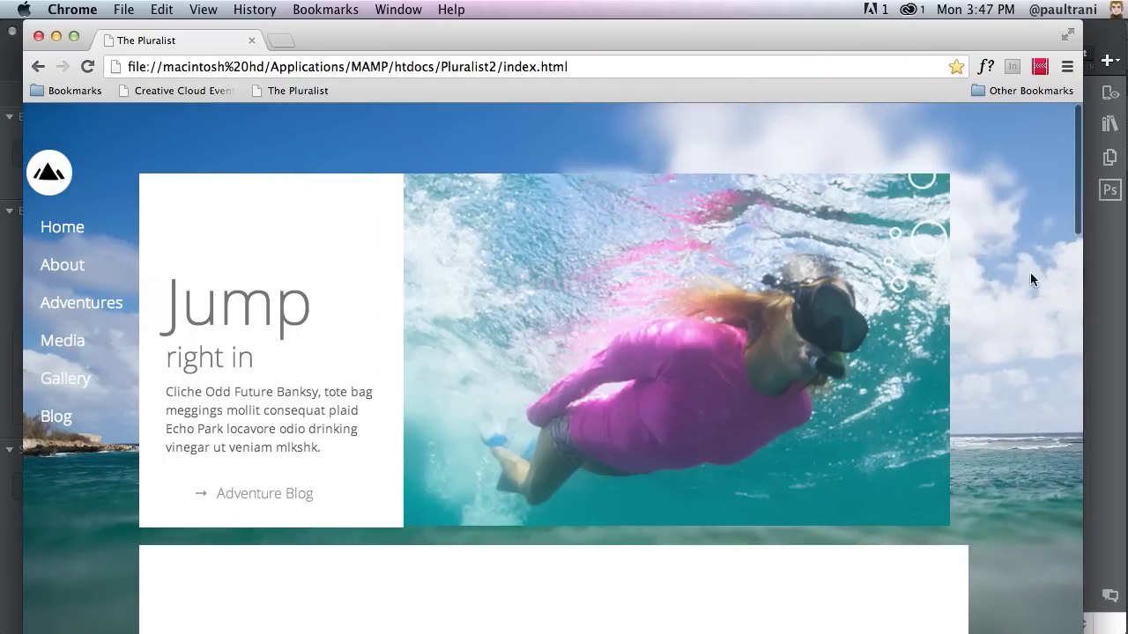
pyautogui.click(70, 273)
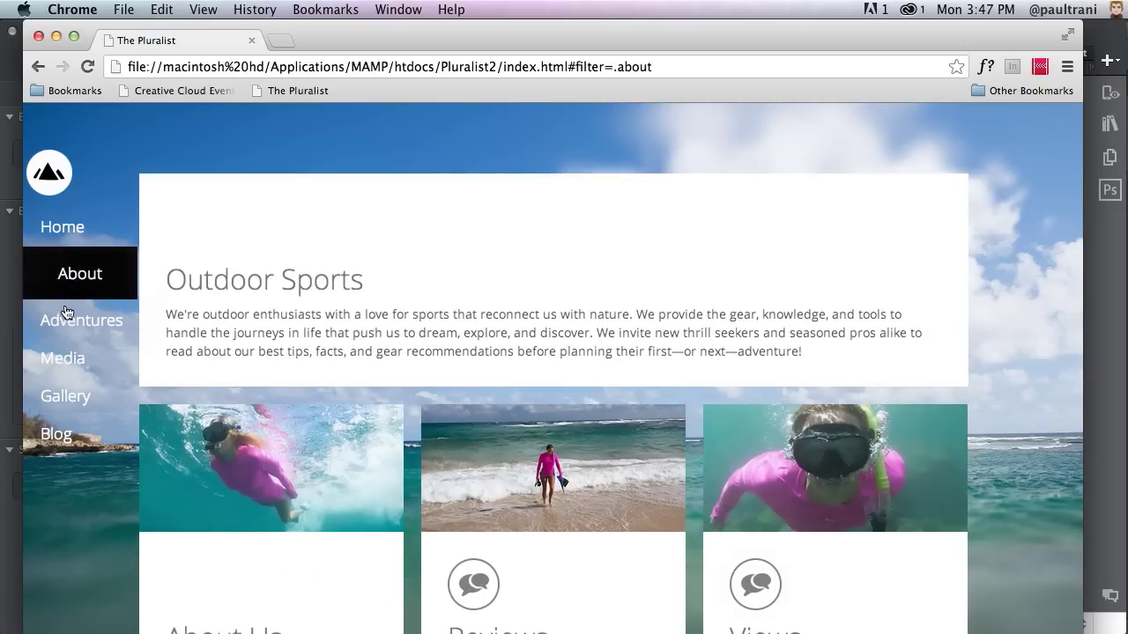
pyautogui.click(65, 324)
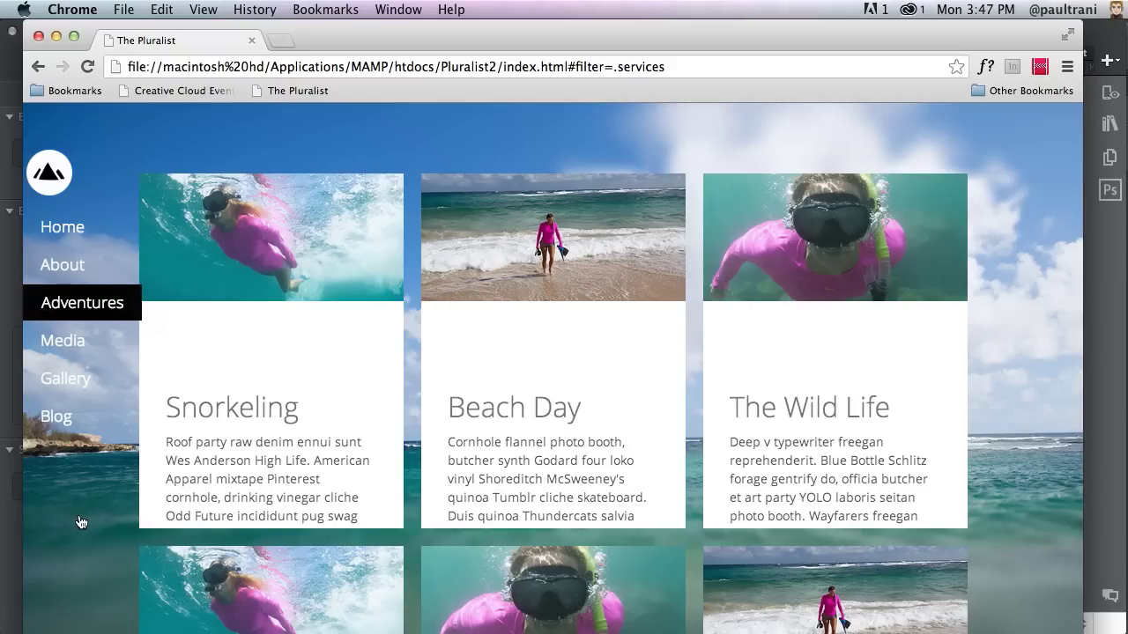
pyautogui.click(67, 327)
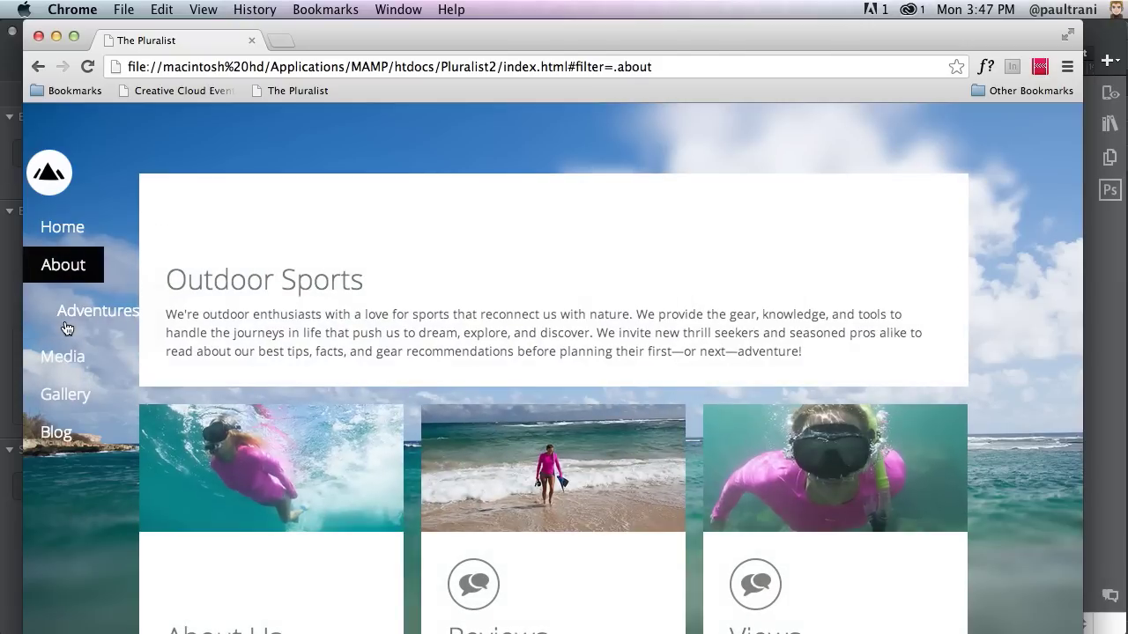
pyautogui.click(72, 281)
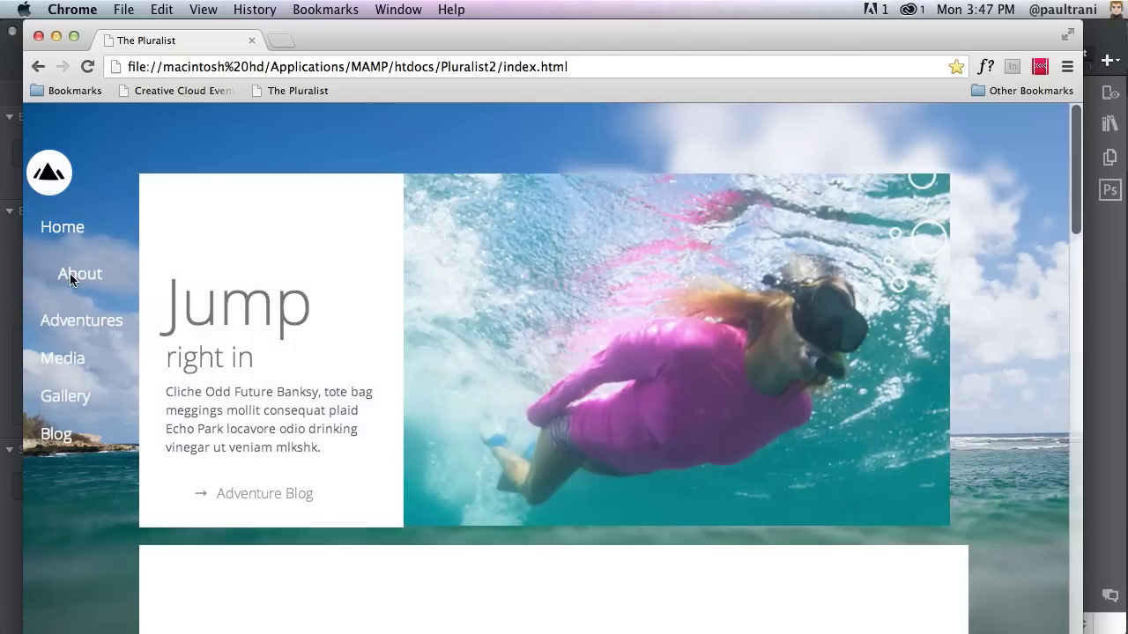